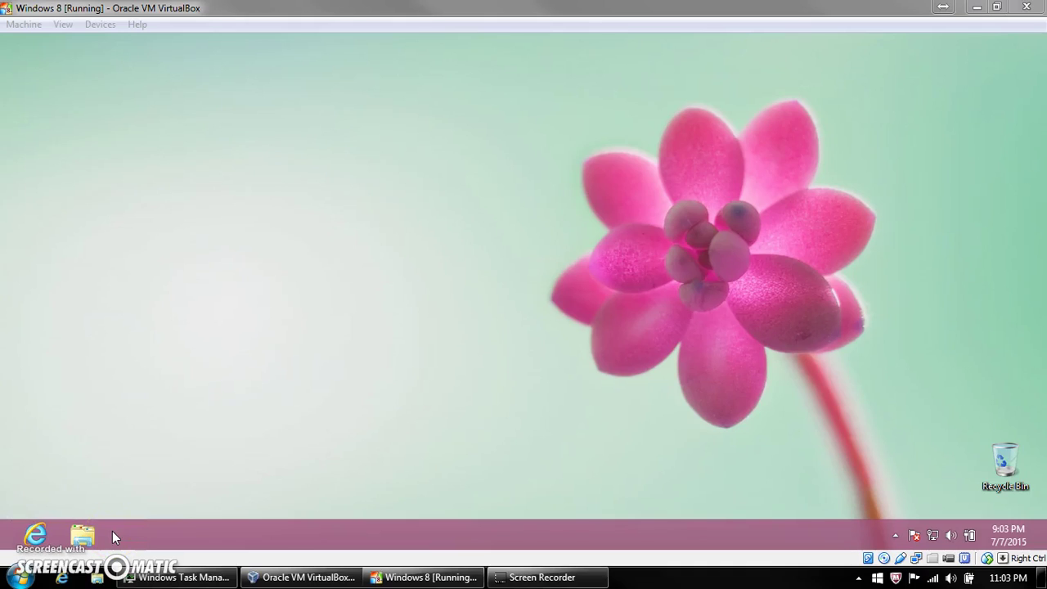
Focus the VM, then reach Change PC settings from the Start screen's Settings charm
left_click(545, 44)
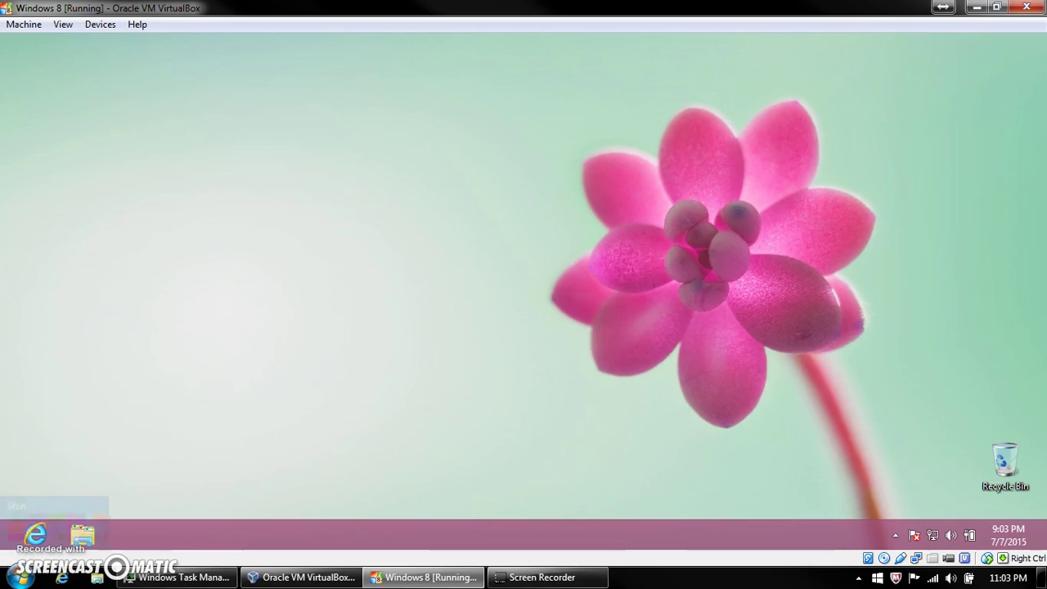
left_click(67, 527)
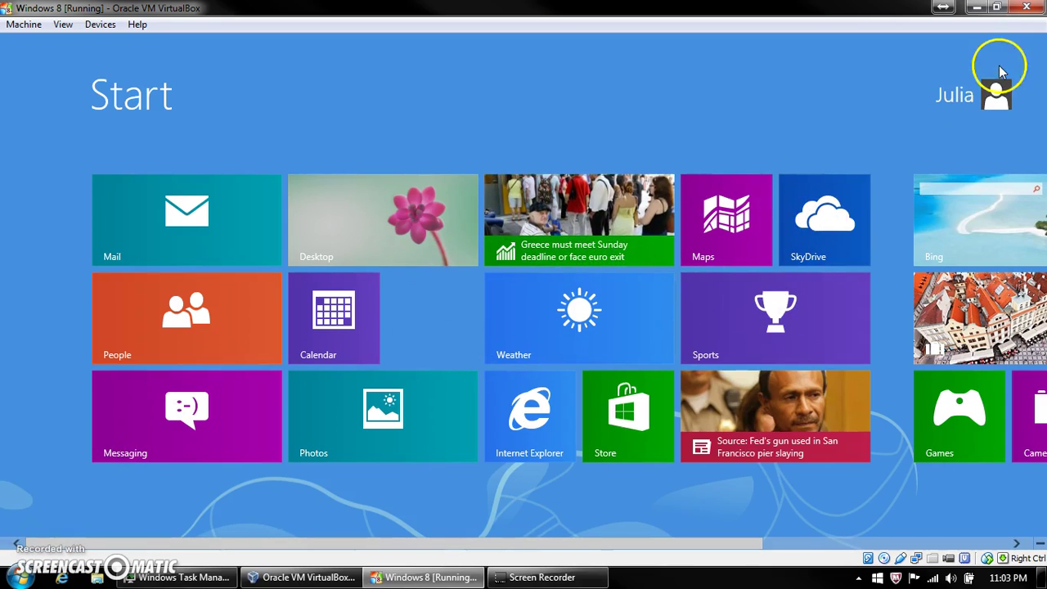
mouse_move(1015, 124)
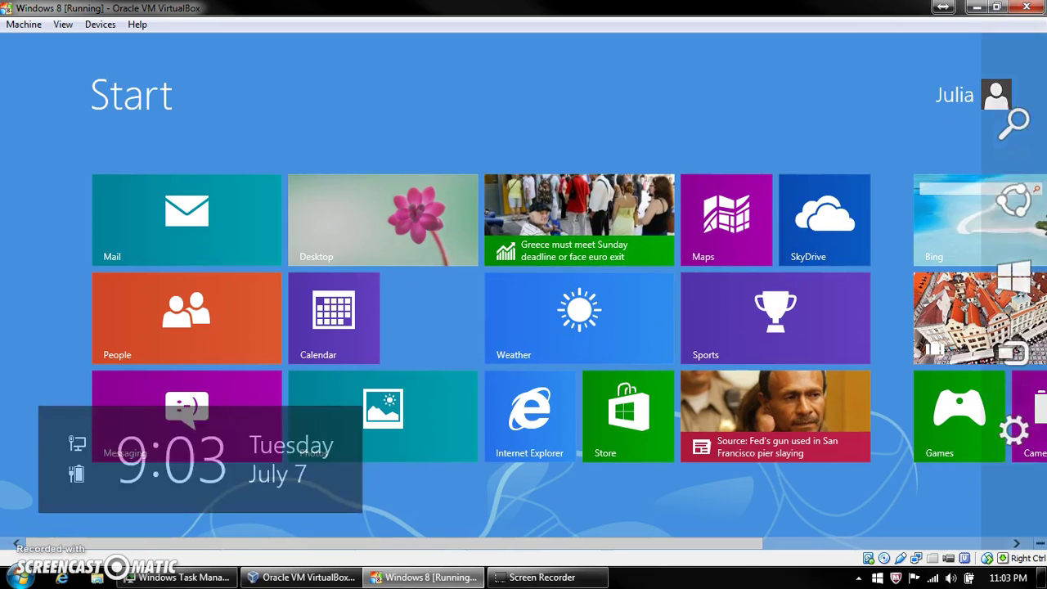
left_click(1012, 438)
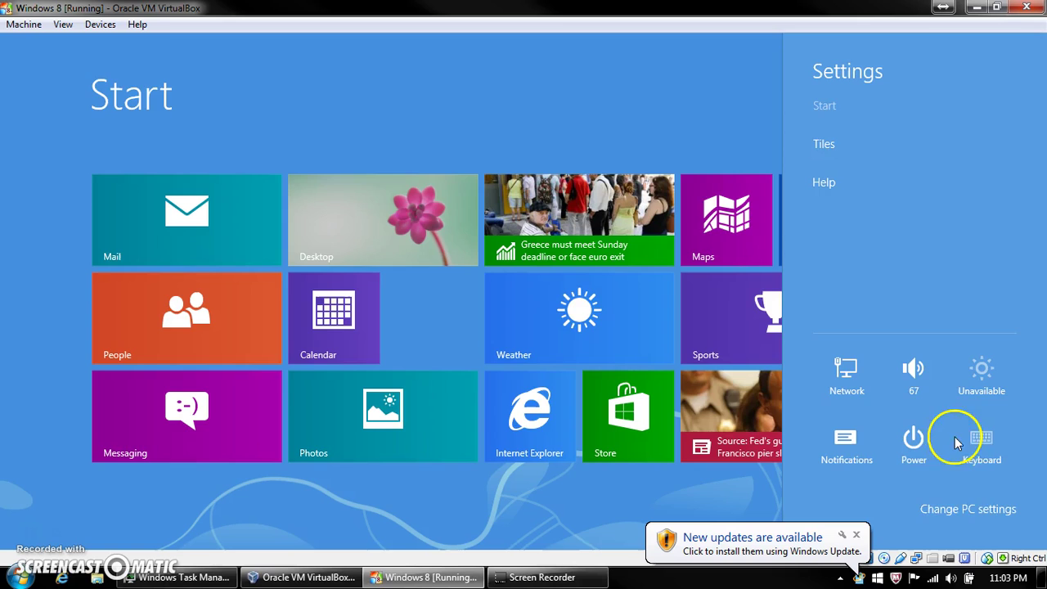
left_click(959, 512)
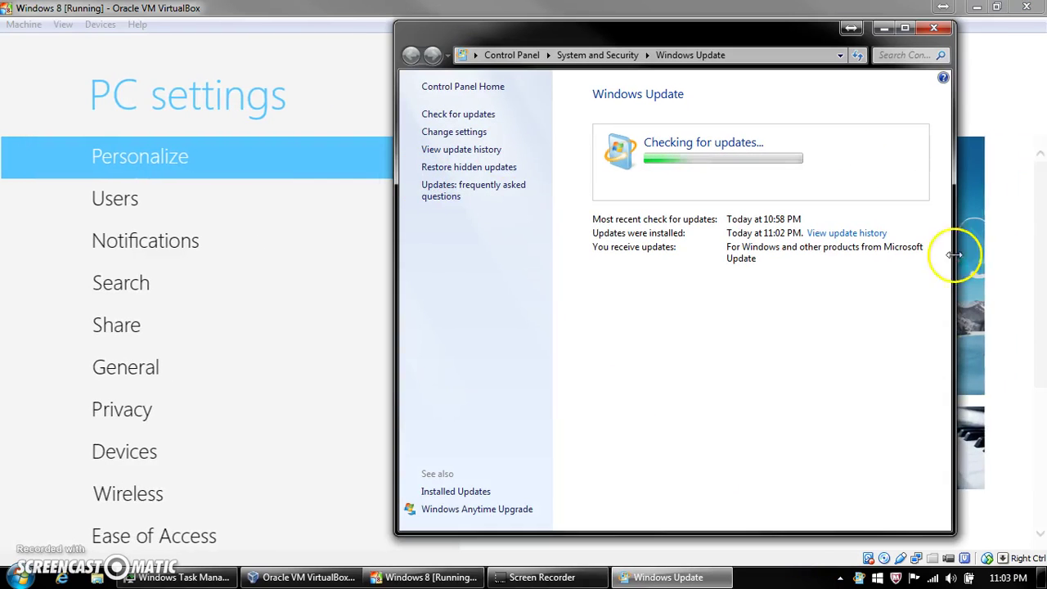
Install the host's one pending important update in Windows Update, then close that window
left_click(884, 28)
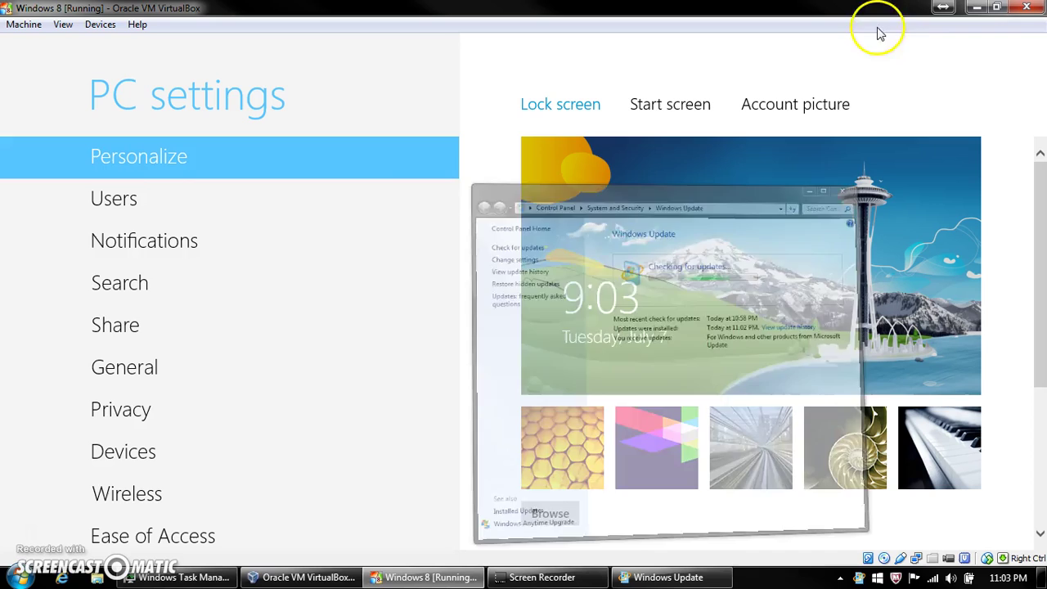
scroll(427, 343, "down", 3)
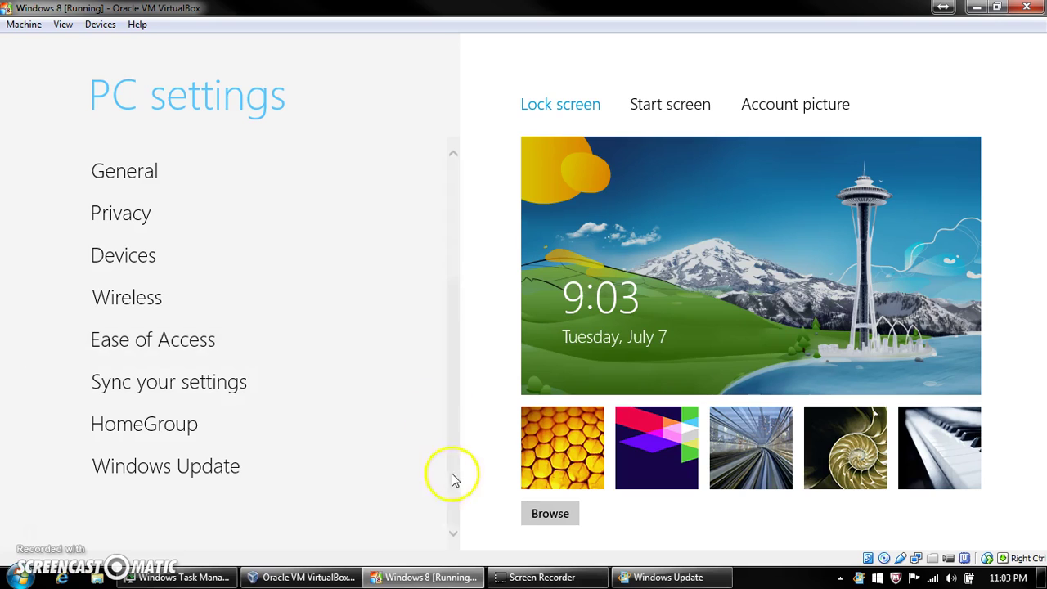
left_click(686, 577)
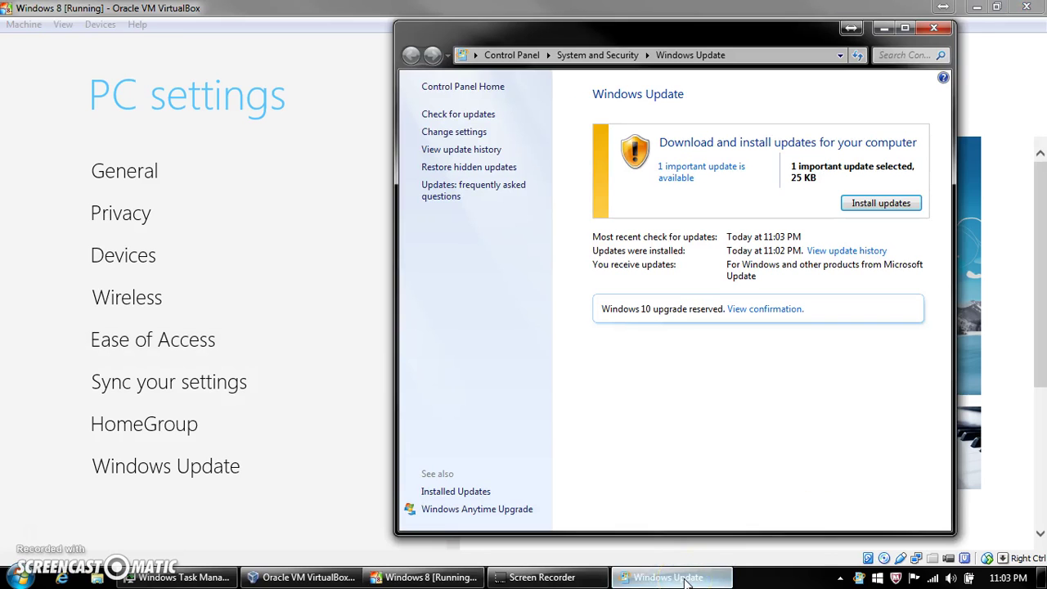
left_click(679, 174)
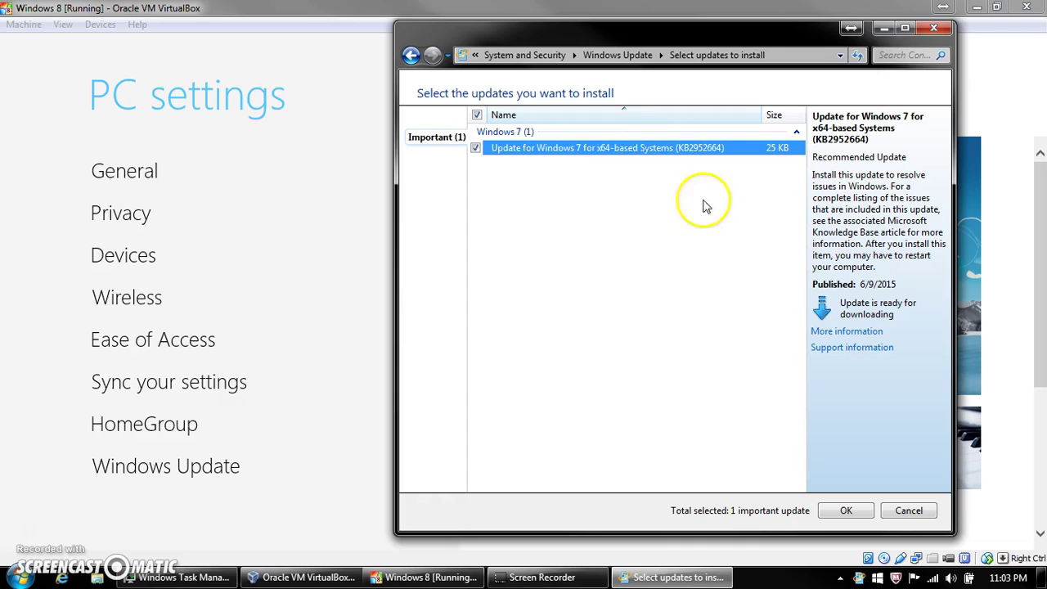
left_click(846, 512)
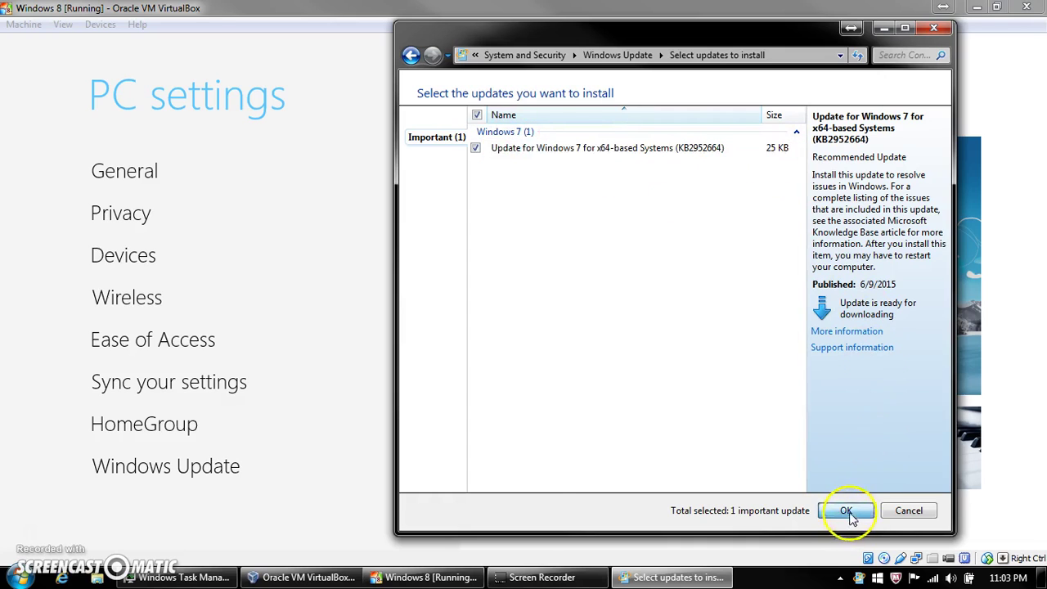
left_click(872, 209)
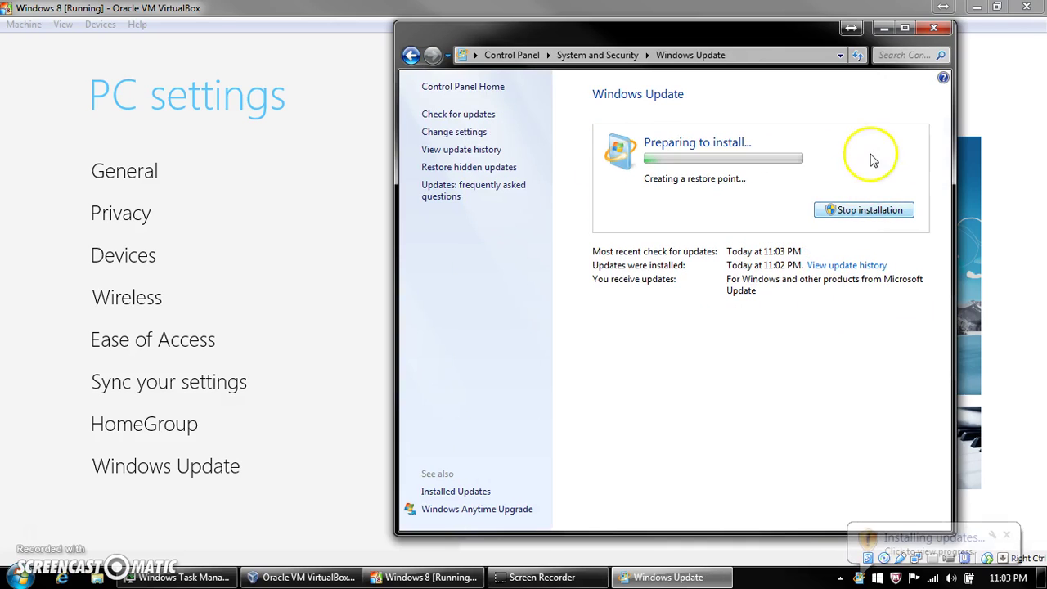
key("alt+F4")
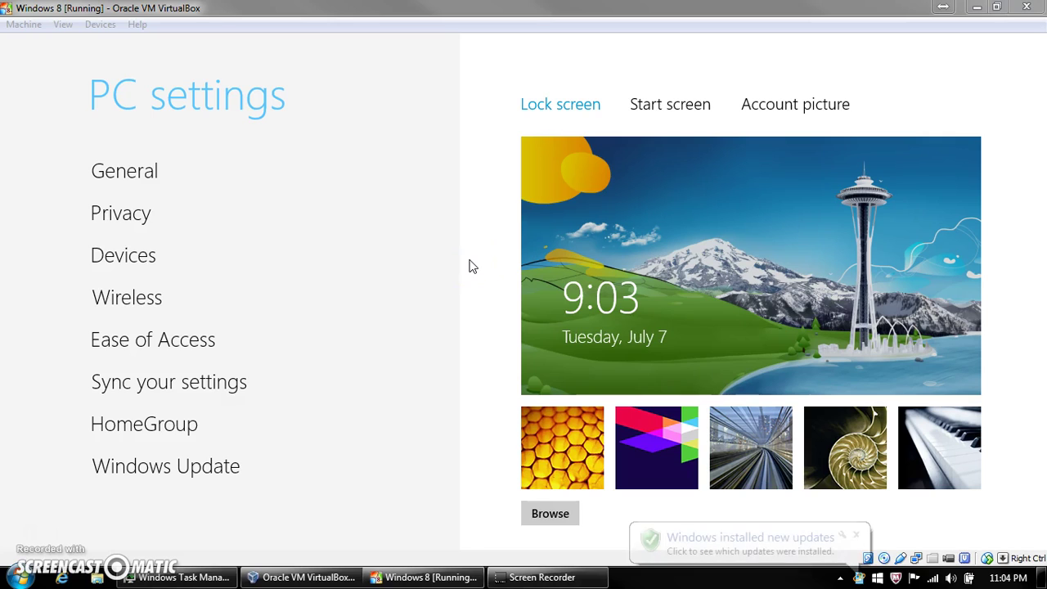
Turn on recommended Windows Update settings in PC settings, then go to the desktop
left_click(219, 472)
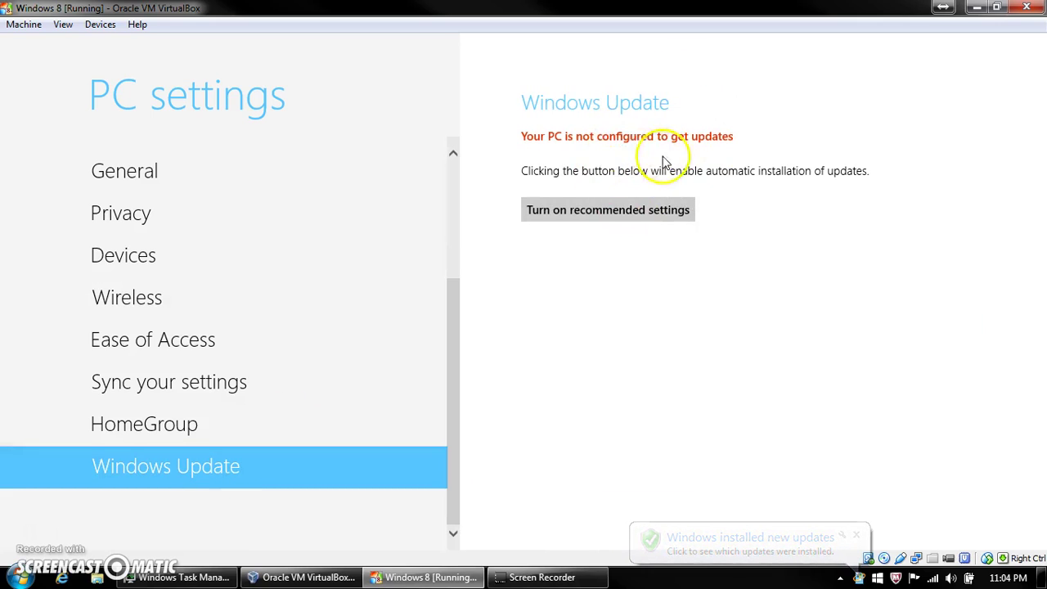
left_click(578, 209)
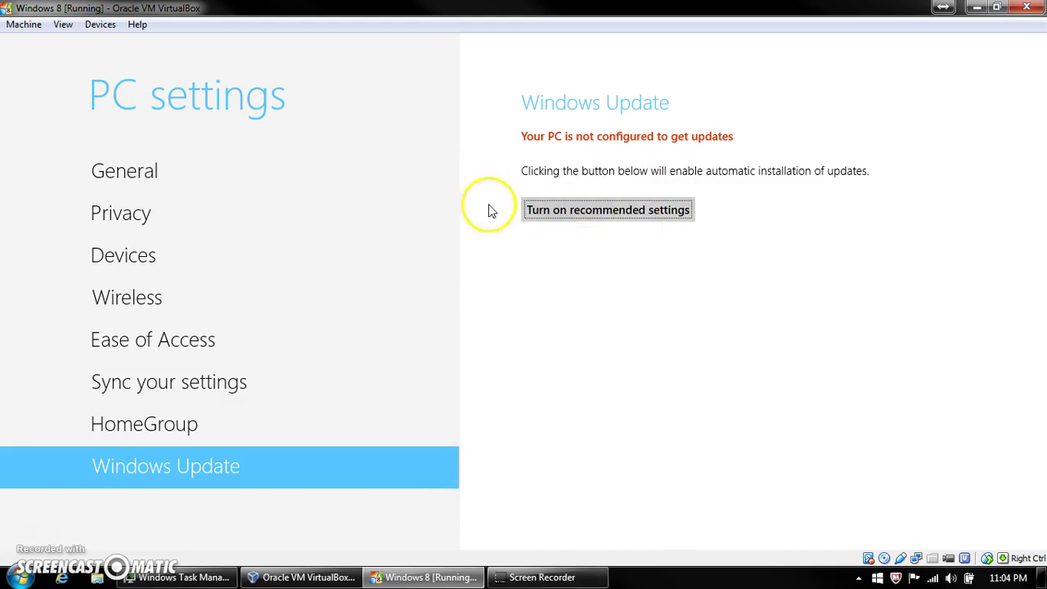
key("super")
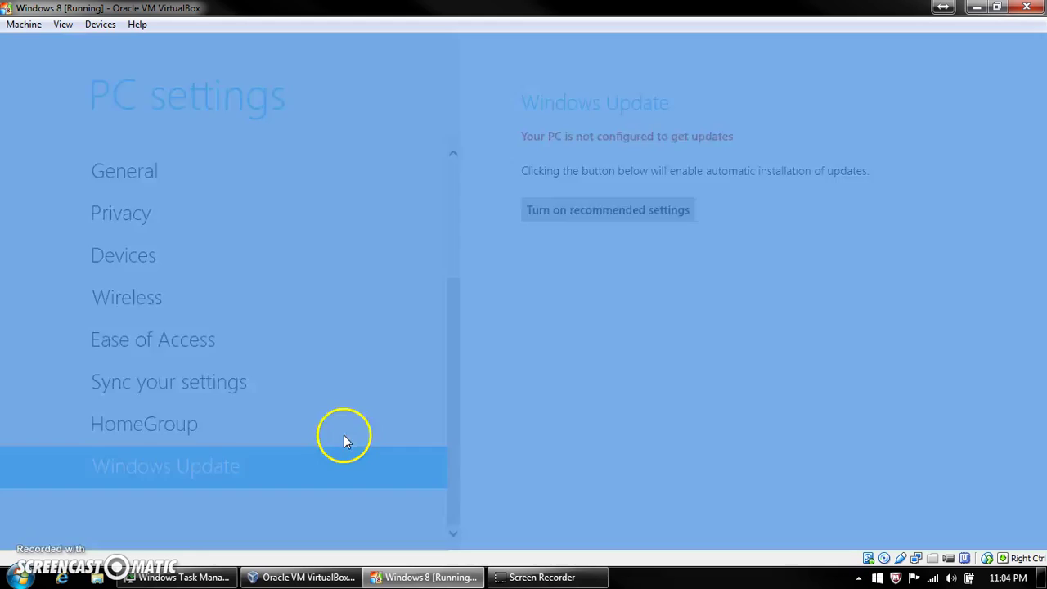
left_click(360, 189)
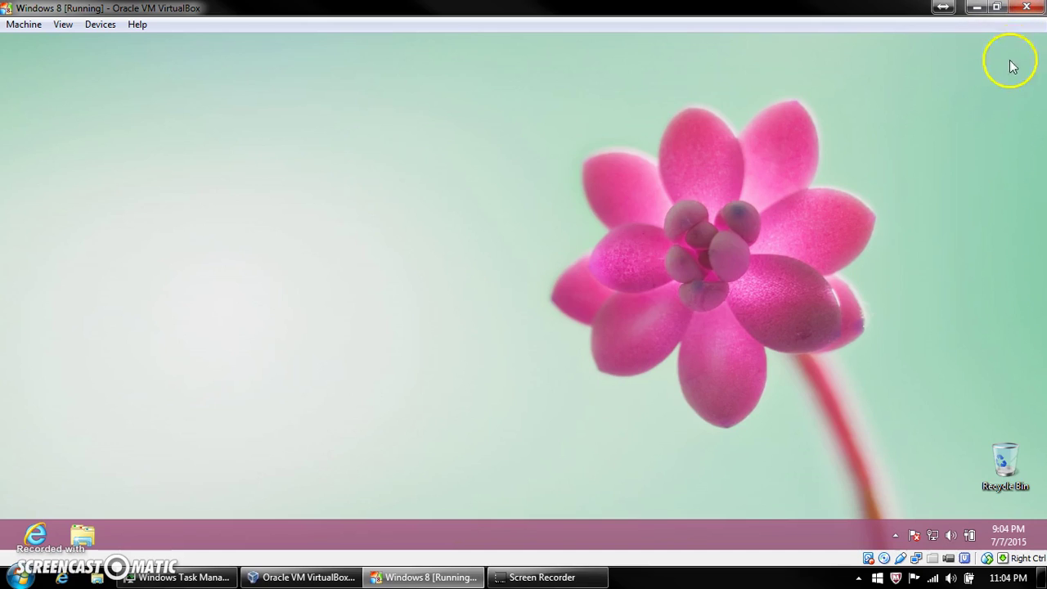
mouse_move(1043, 37)
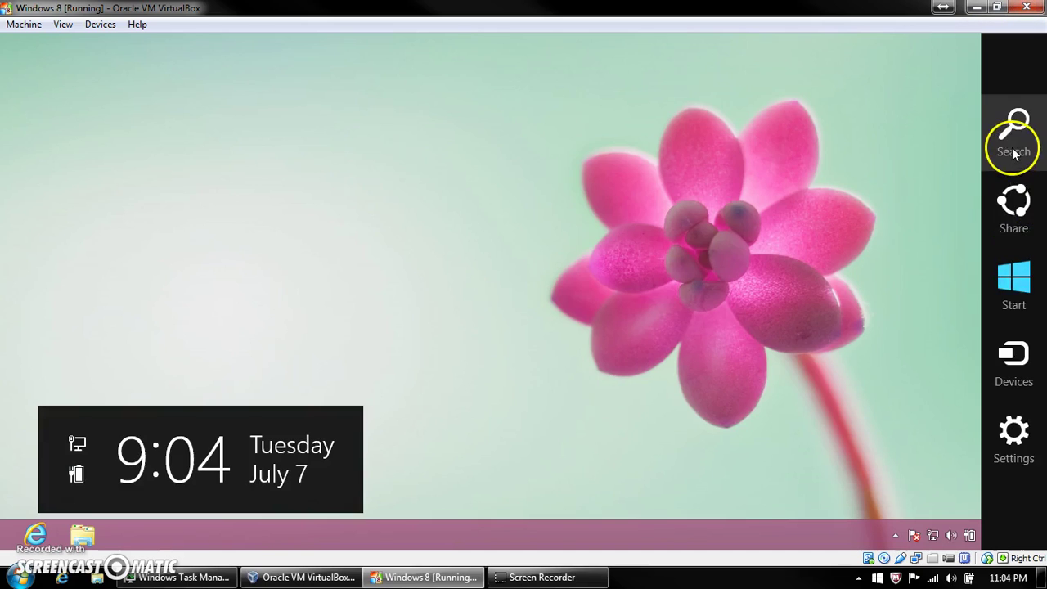
Go through the Settings charm and Control Panel to the Windows Update page
left_click(1014, 438)
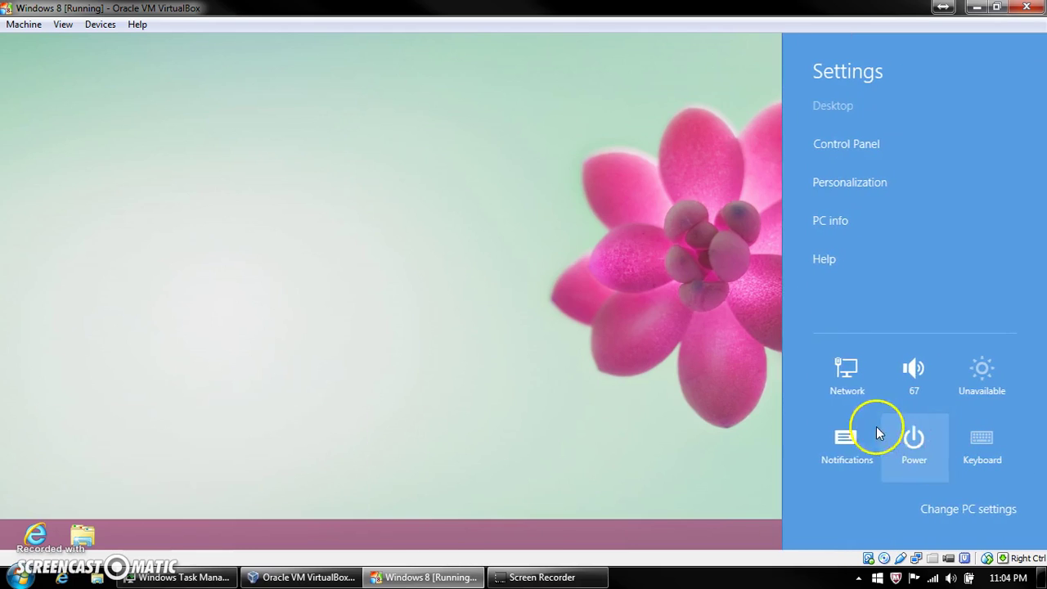
left_click(859, 147)
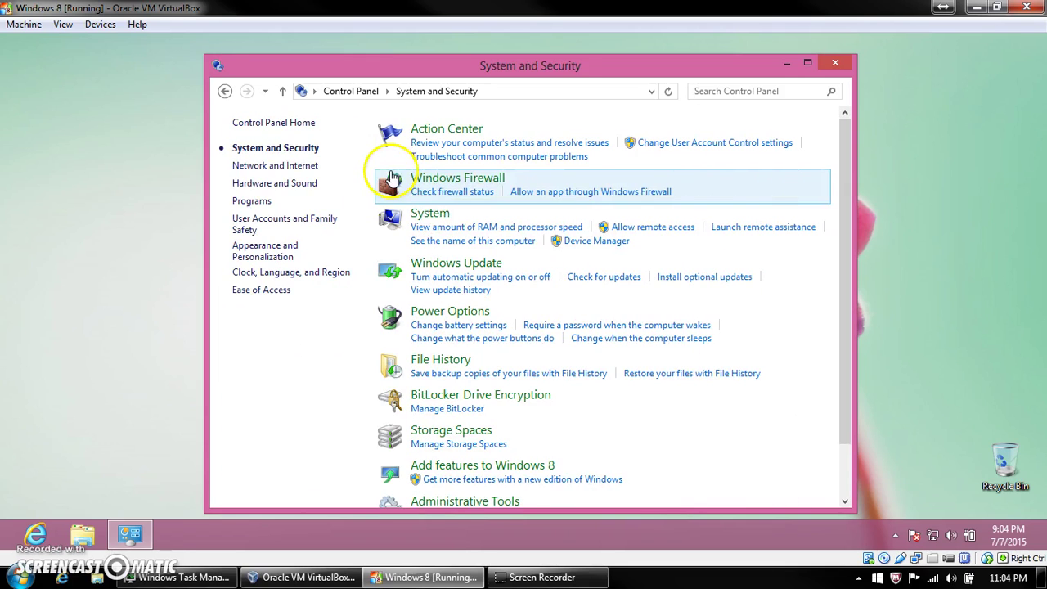
left_click(462, 264)
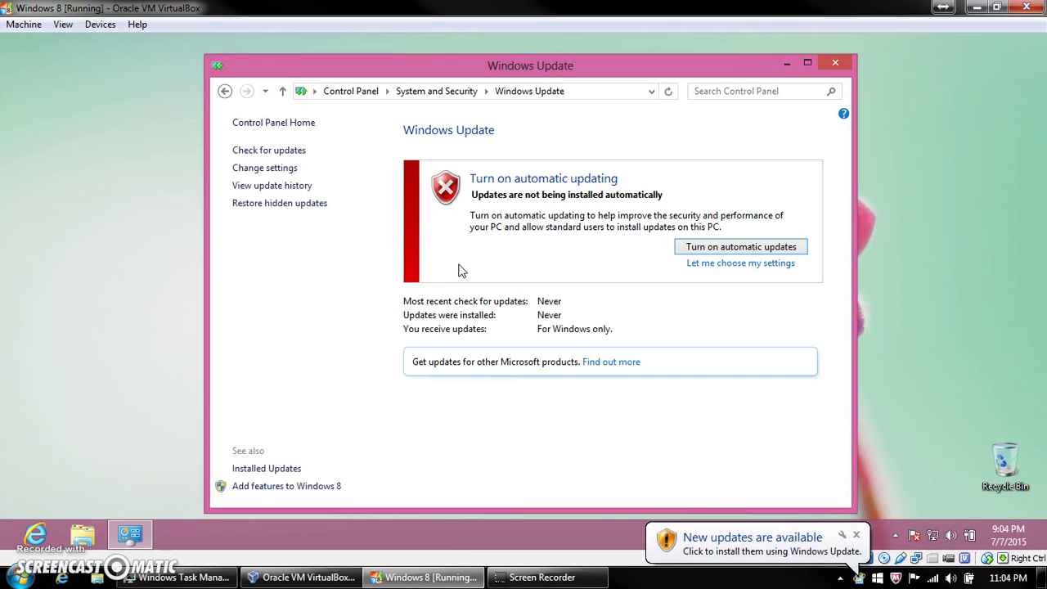
Install the host's available updates and bring the VM back to the front
left_click(820, 543)
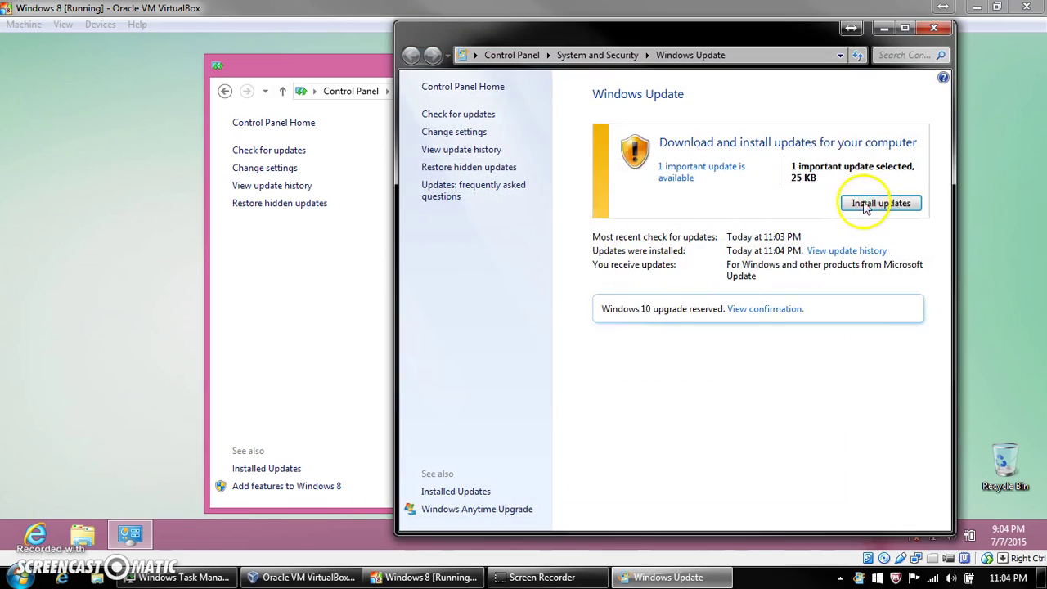
left_click(869, 268)
left_click(346, 273)
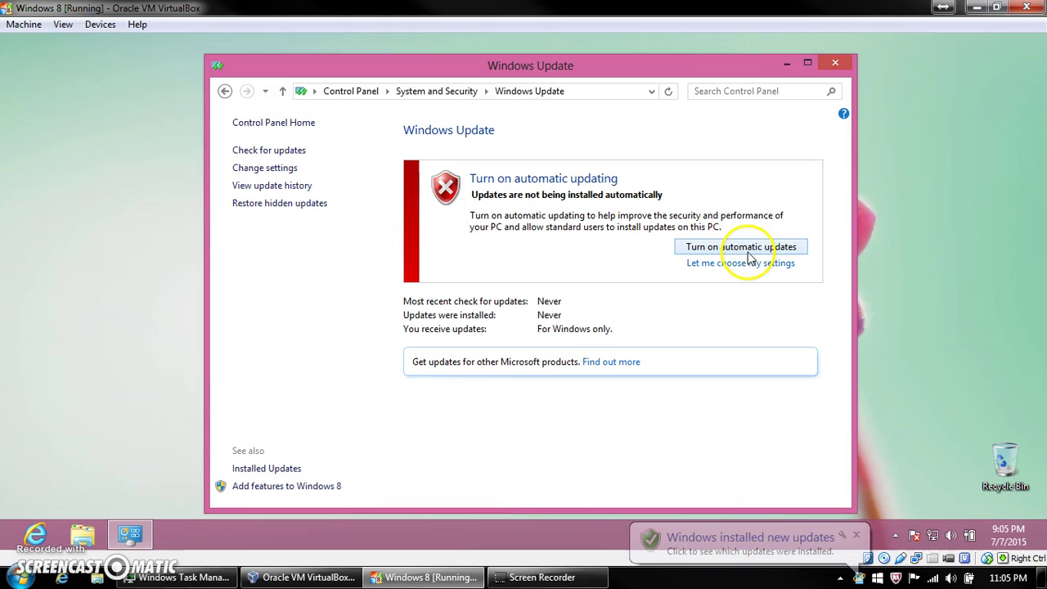
Choose settings manually and show the Important updates choices
left_click(736, 263)
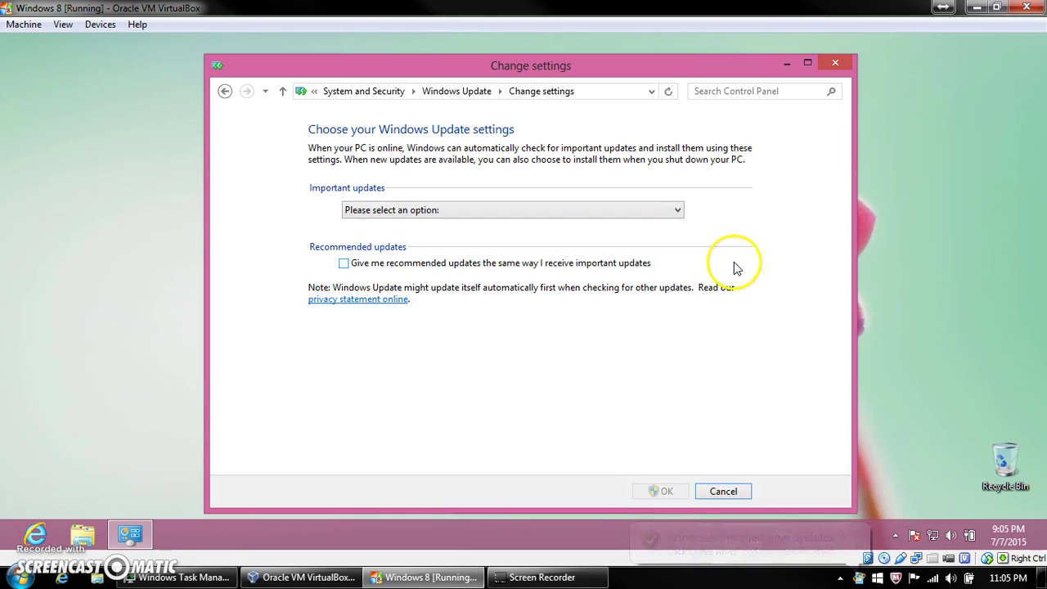
left_click(579, 226)
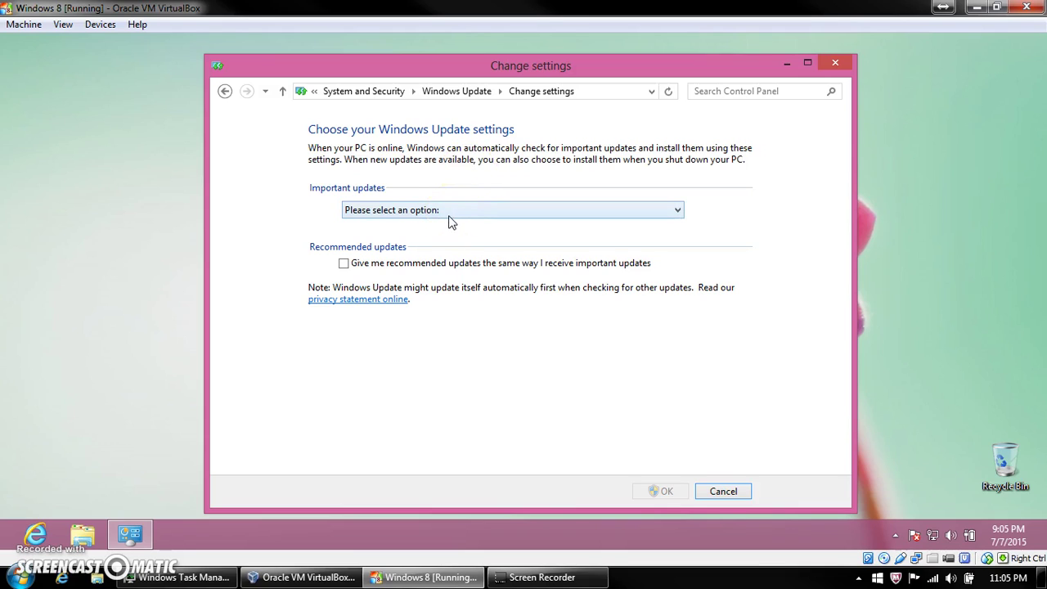
left_click(447, 216)
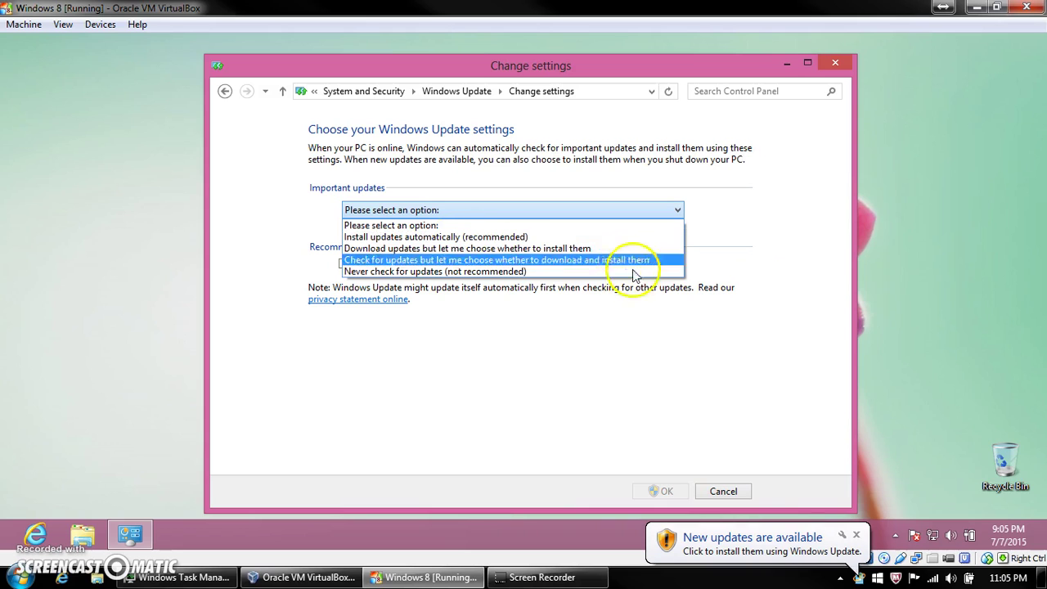
Install the host's new updates, then reopen the VM's Important updates choices
left_click(781, 540)
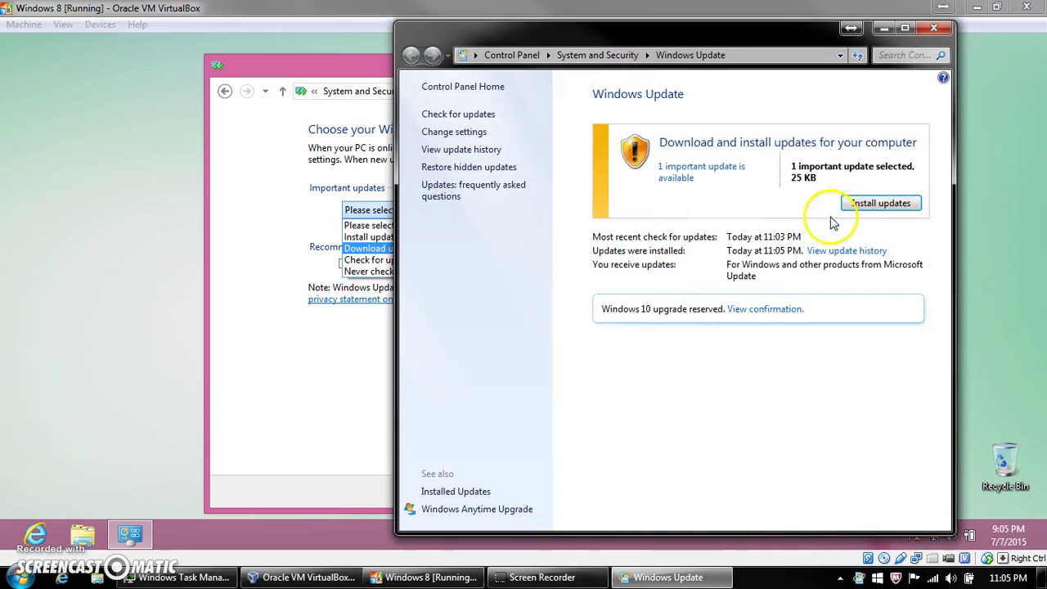
left_click(838, 208)
left_click(340, 329)
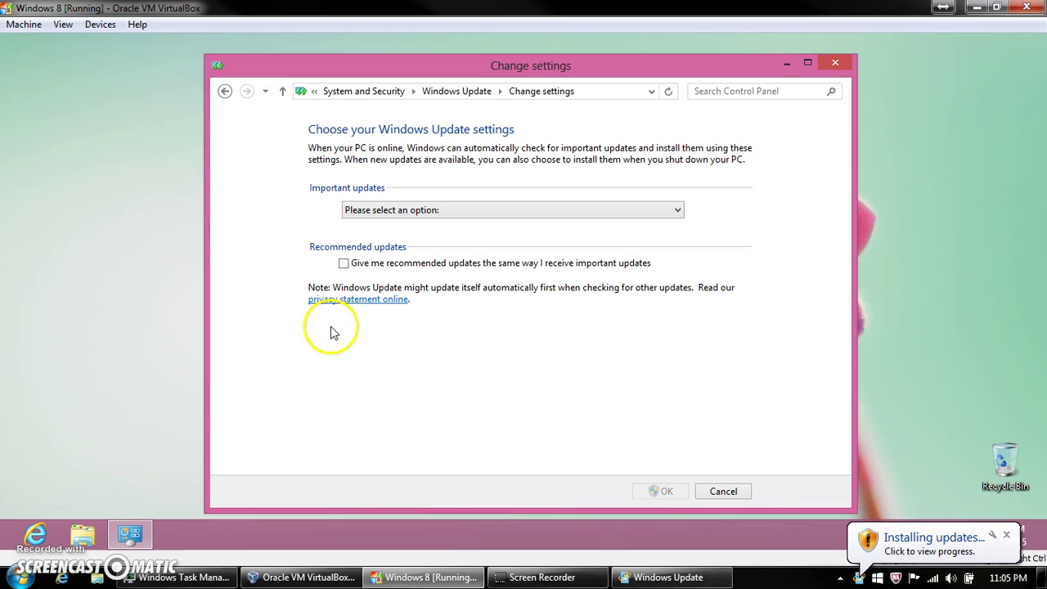
left_click(508, 210)
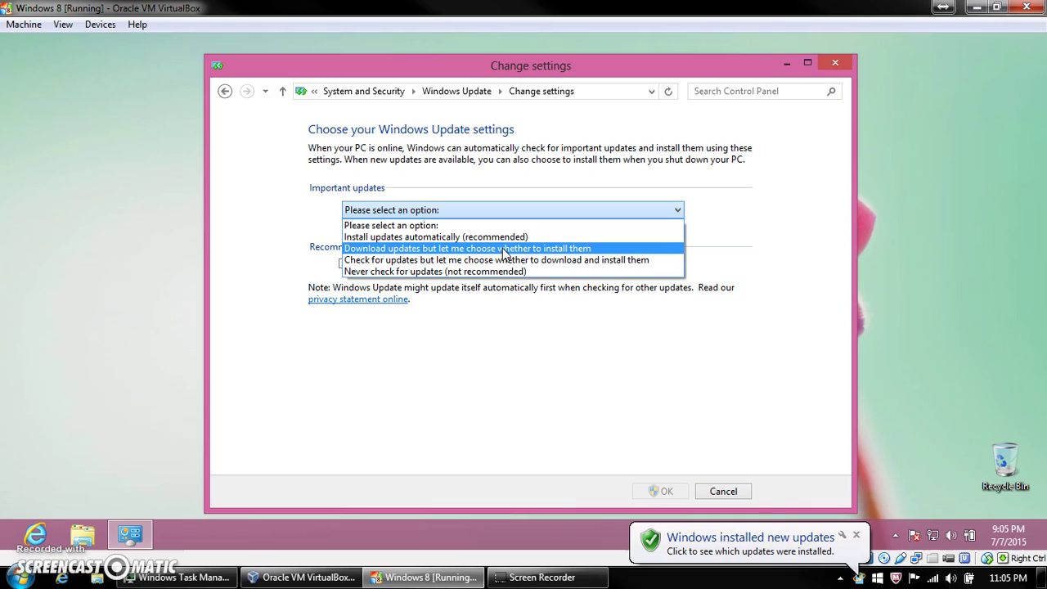
left_click(517, 254)
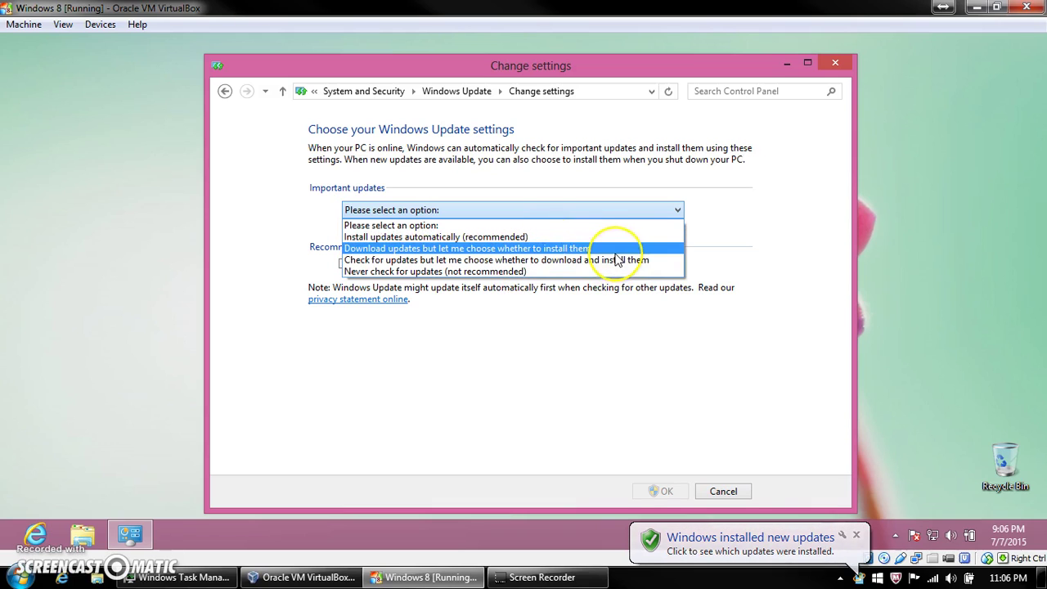
Set important updates to 'check but let me choose' and include recommended updates
left_click(546, 262)
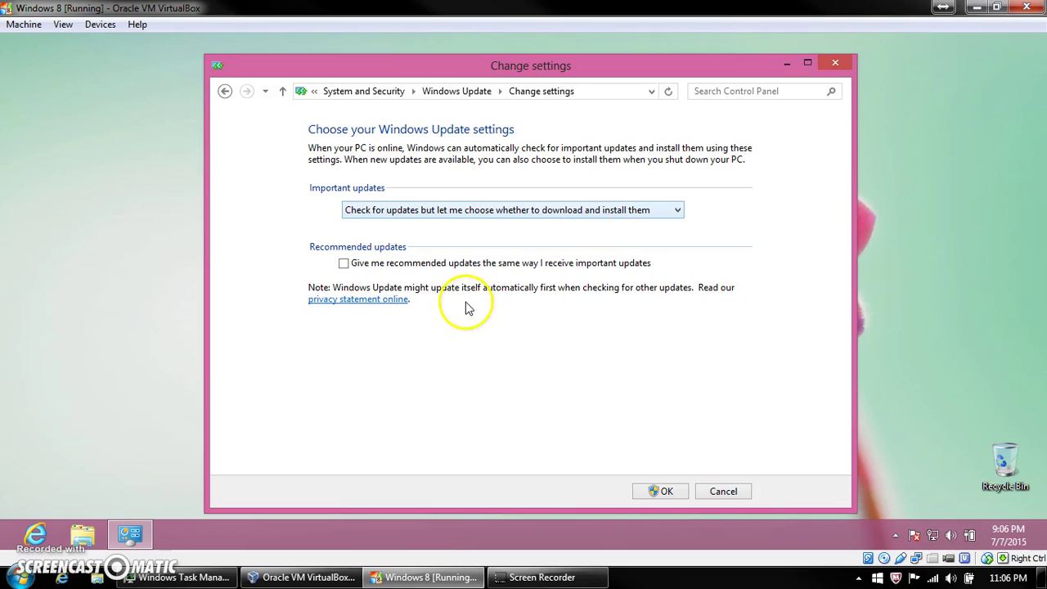
left_click(345, 265)
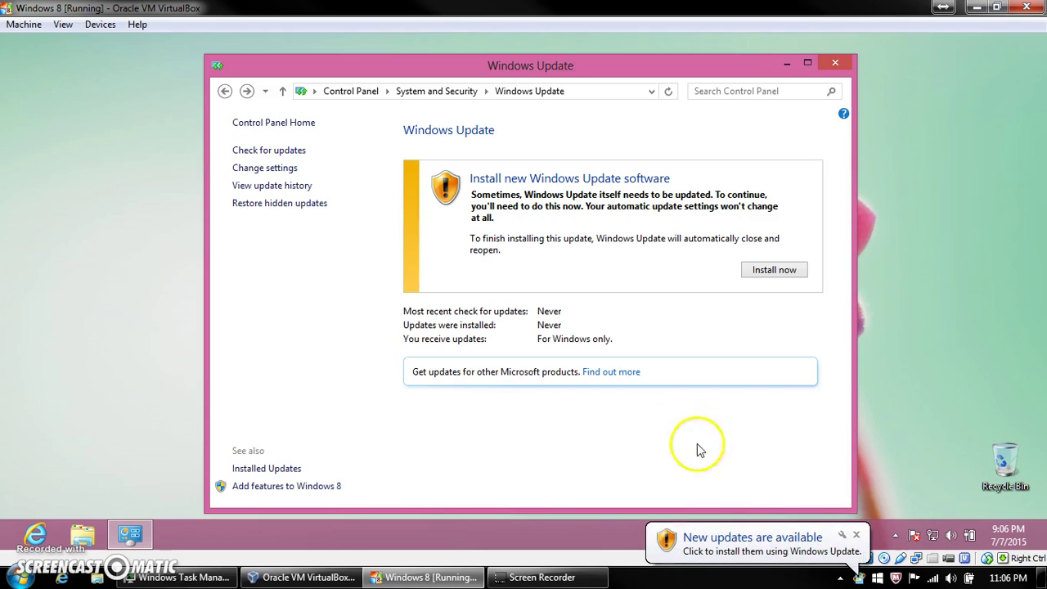
Install the host's one selected important update and return to the guest's Windows Update page
left_click(742, 550)
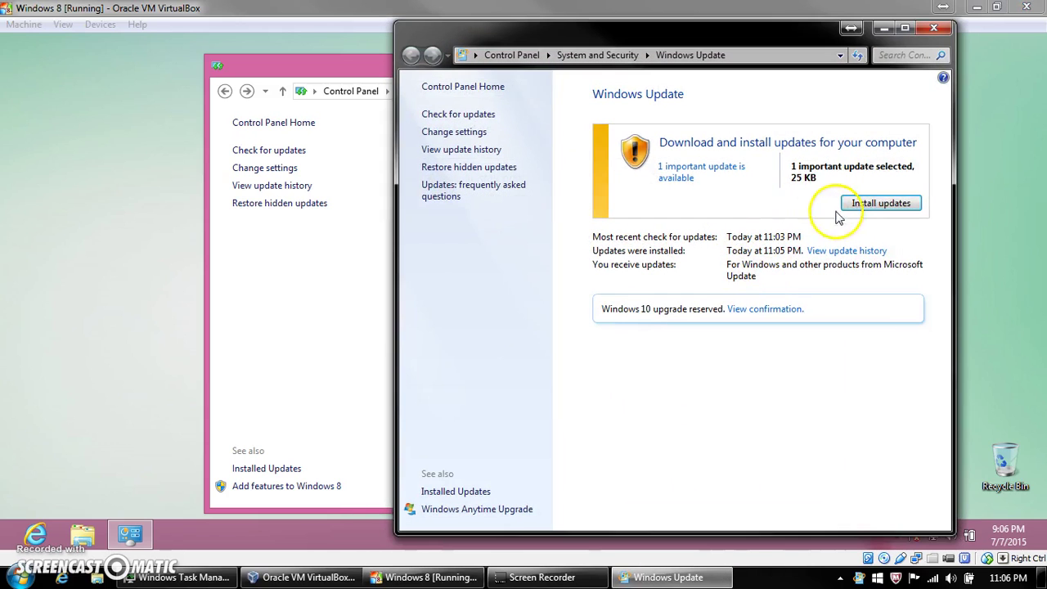
left_click(888, 204)
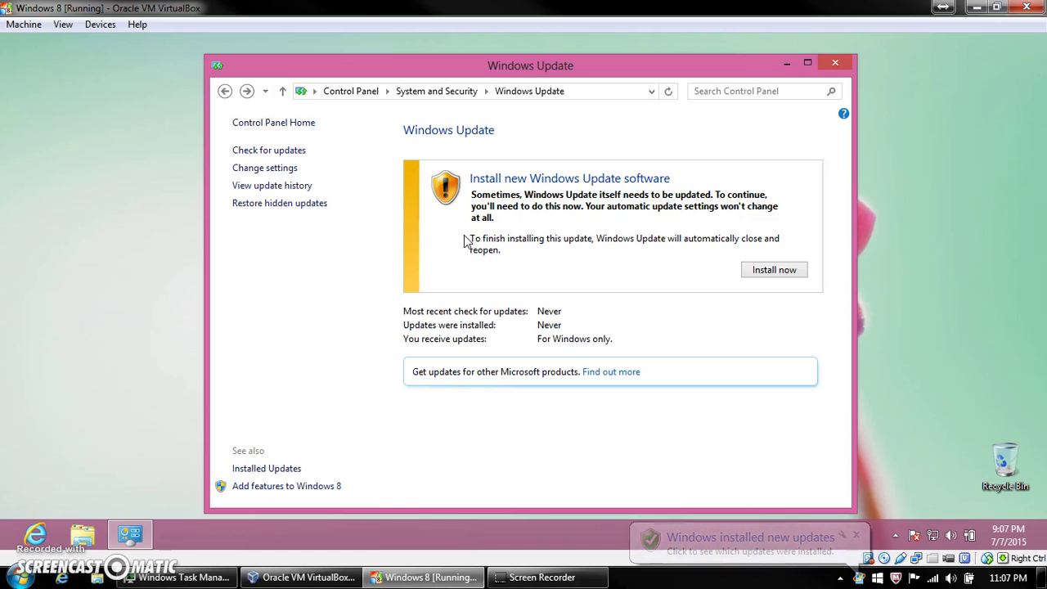
key("super+d")
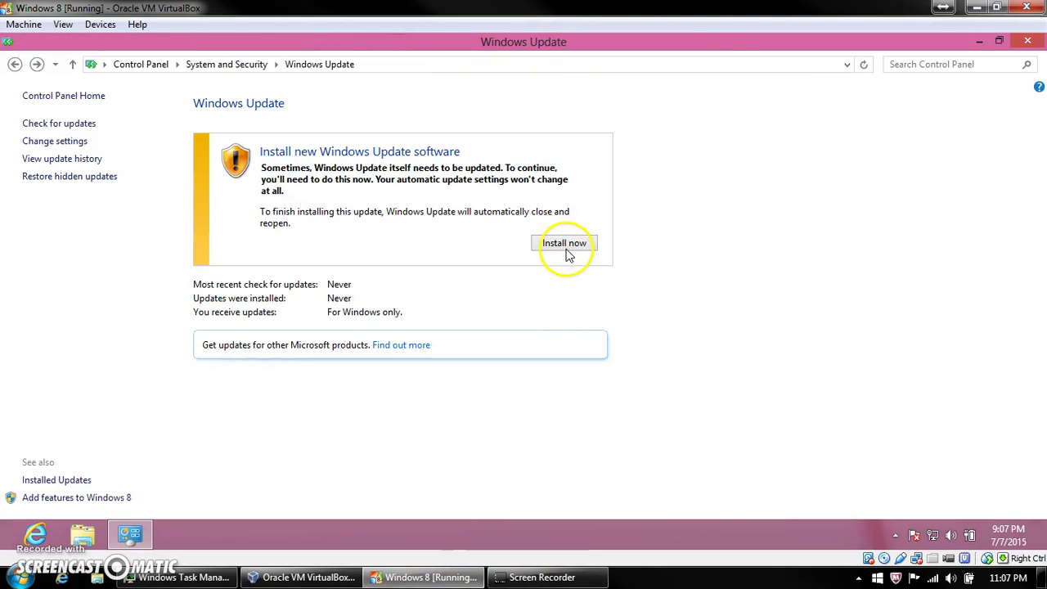
Install the new Windows Update software in the guest and the host's one important update
left_click(568, 255)
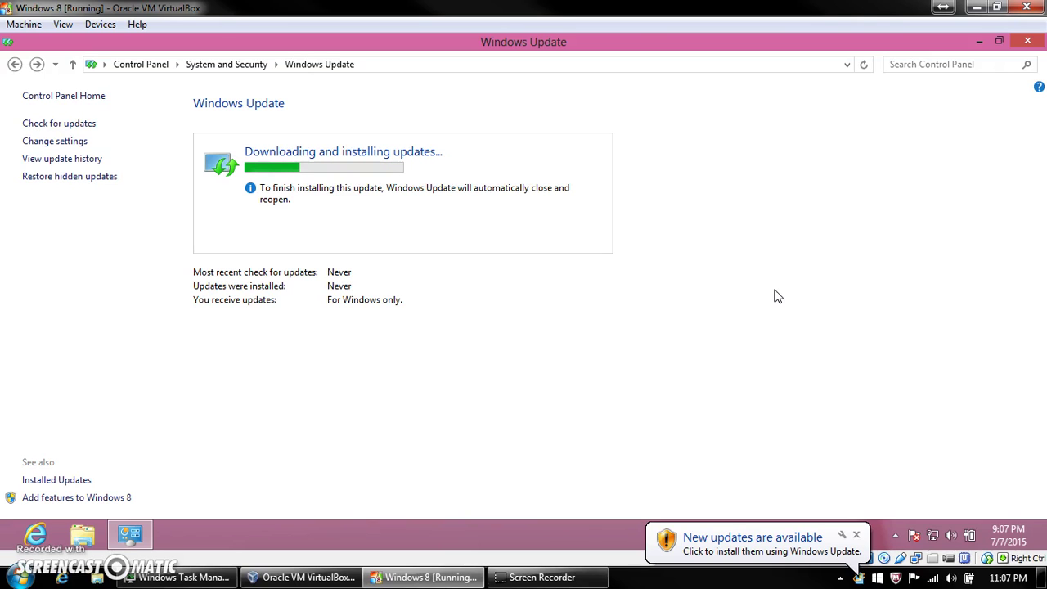
left_click(857, 576)
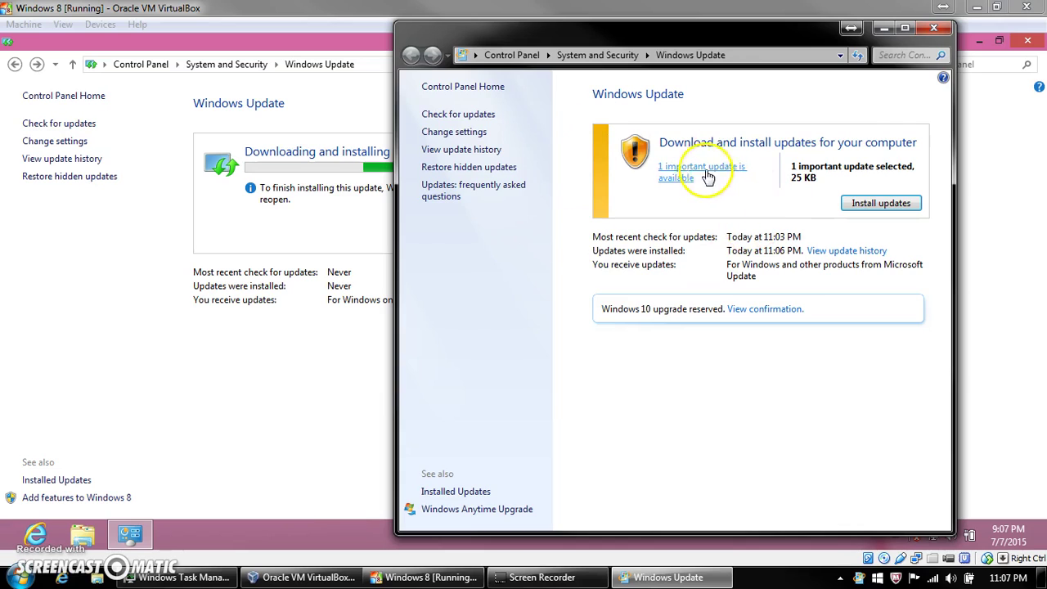
left_click(696, 175)
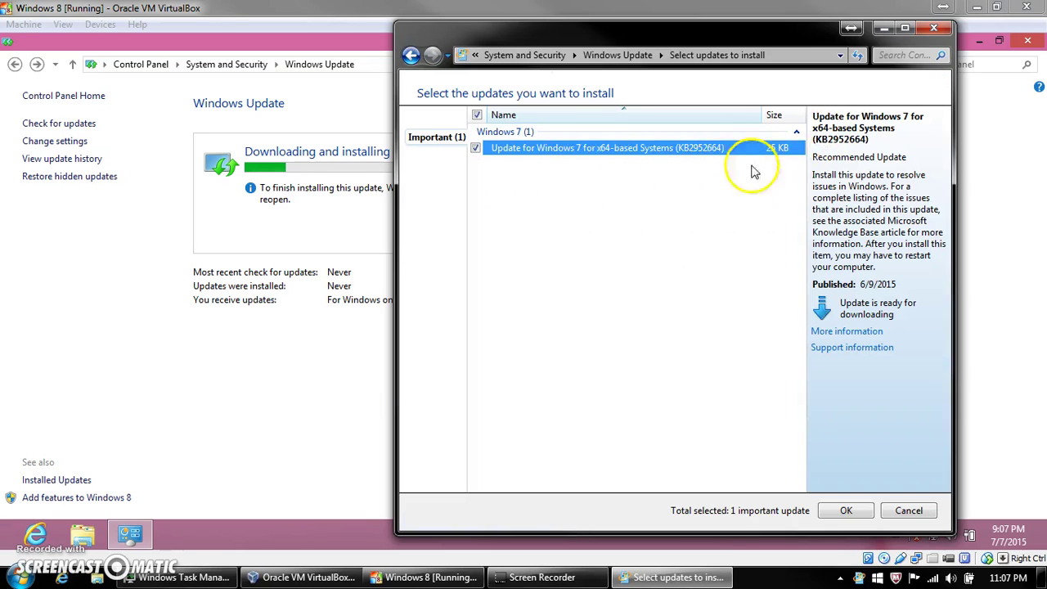
left_click(846, 511)
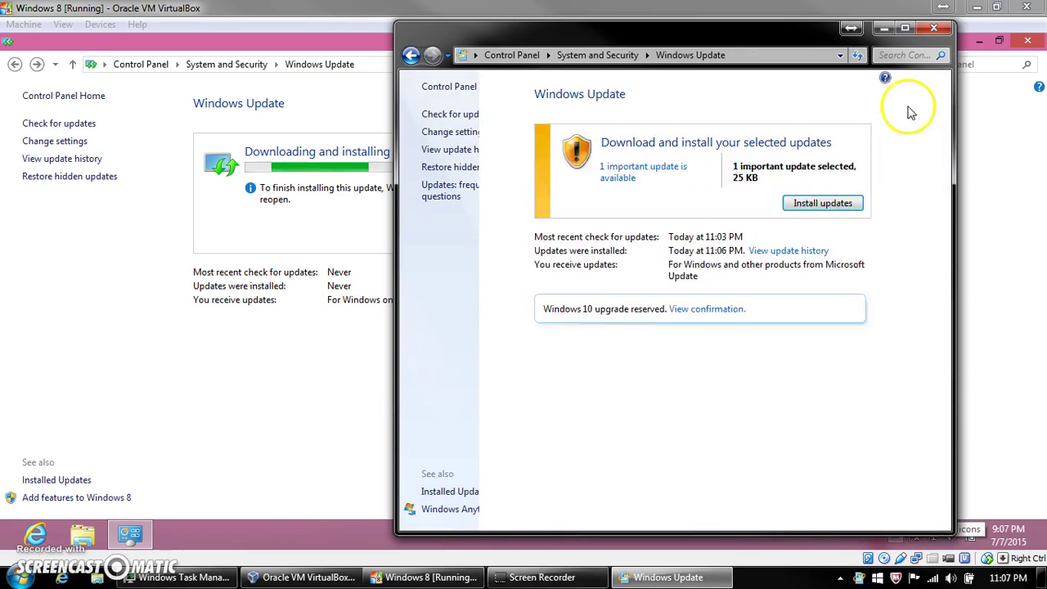
left_click(887, 210)
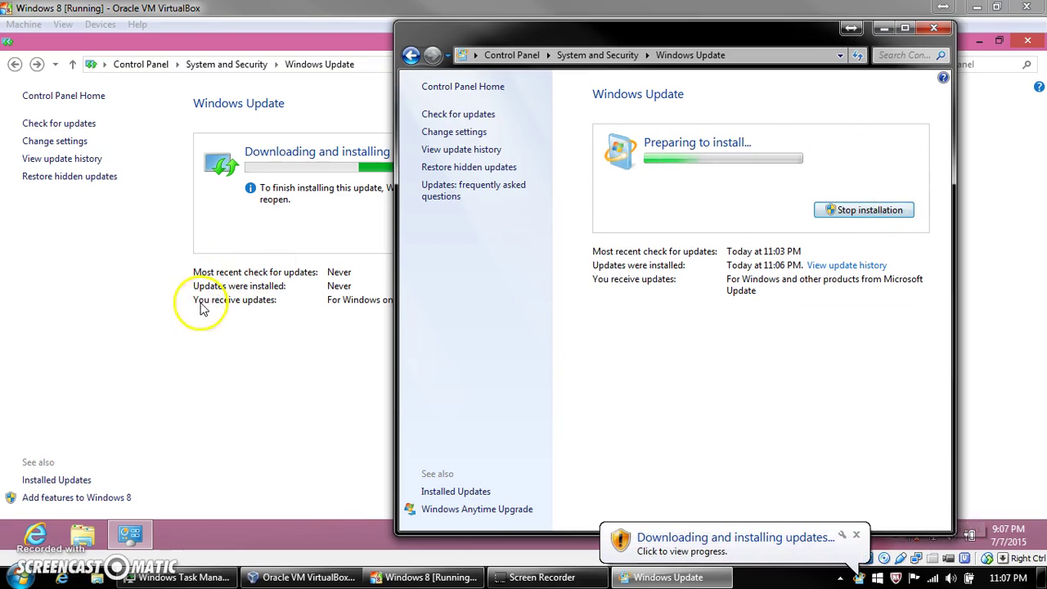
left_click(233, 432)
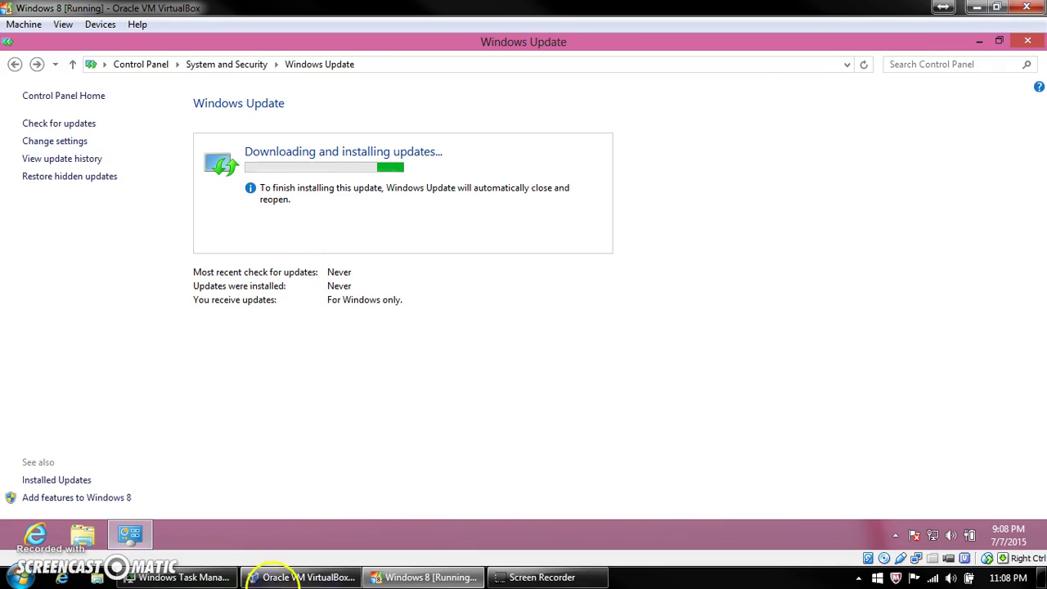
Try opening Store from Start and get redirected to the screen resolution settings
left_click(4, 545)
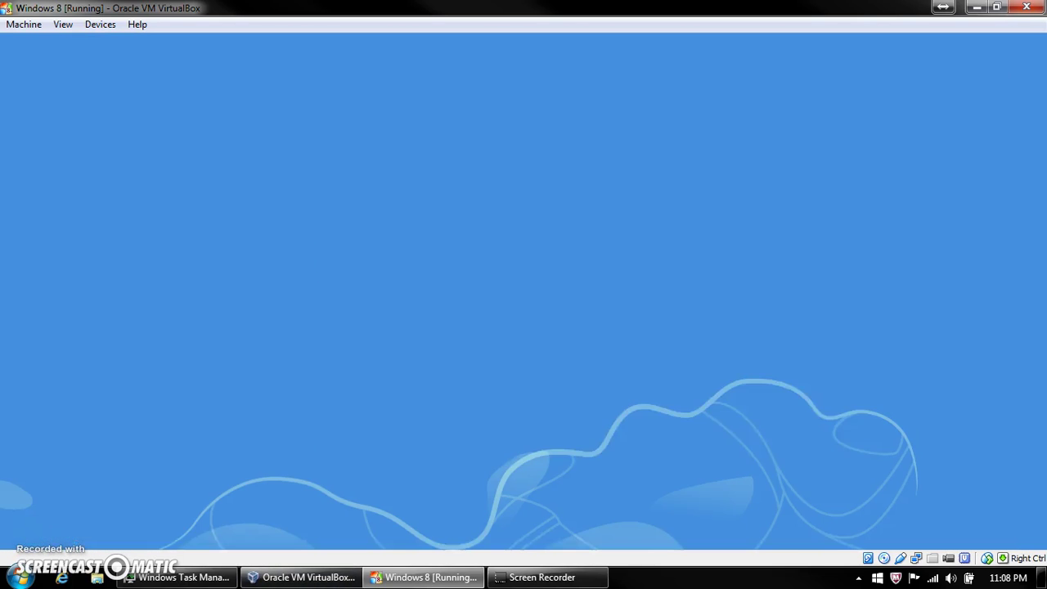
left_click(617, 419)
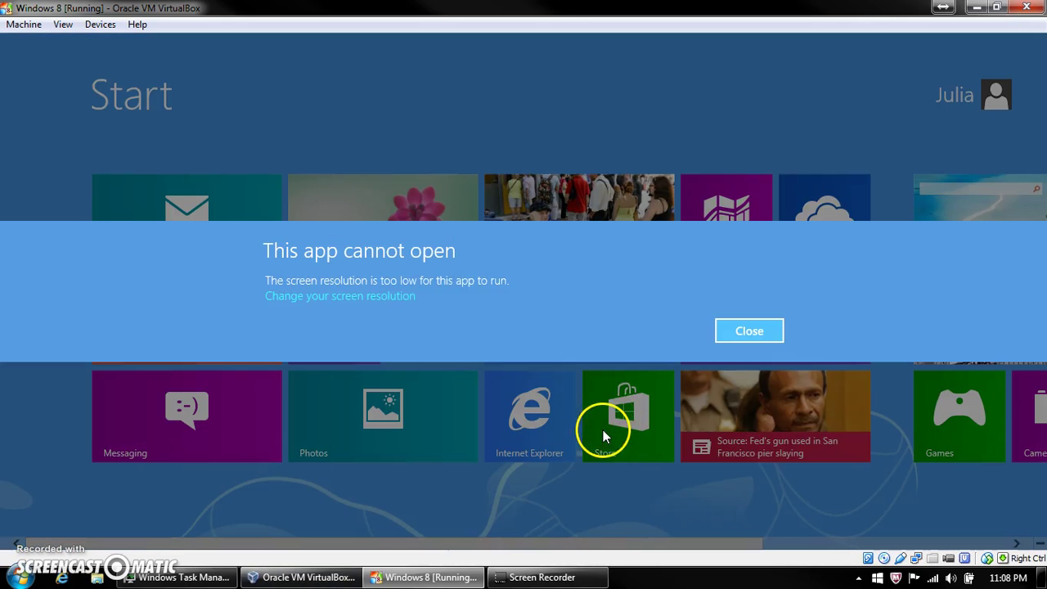
left_click(335, 296)
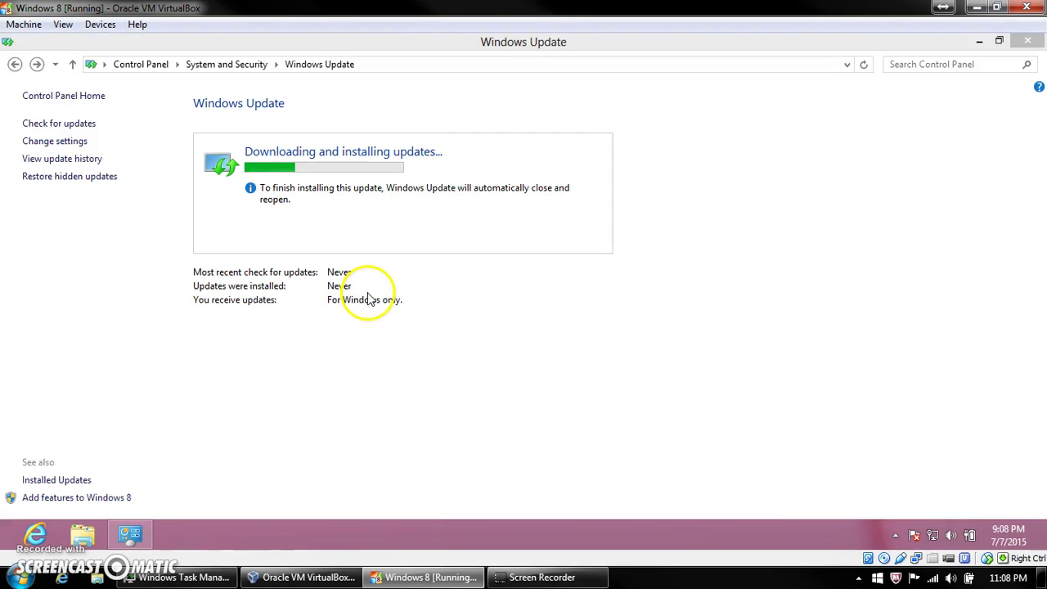
Change the guest resolution to 1024 × 768 and keep it
left_click(460, 281)
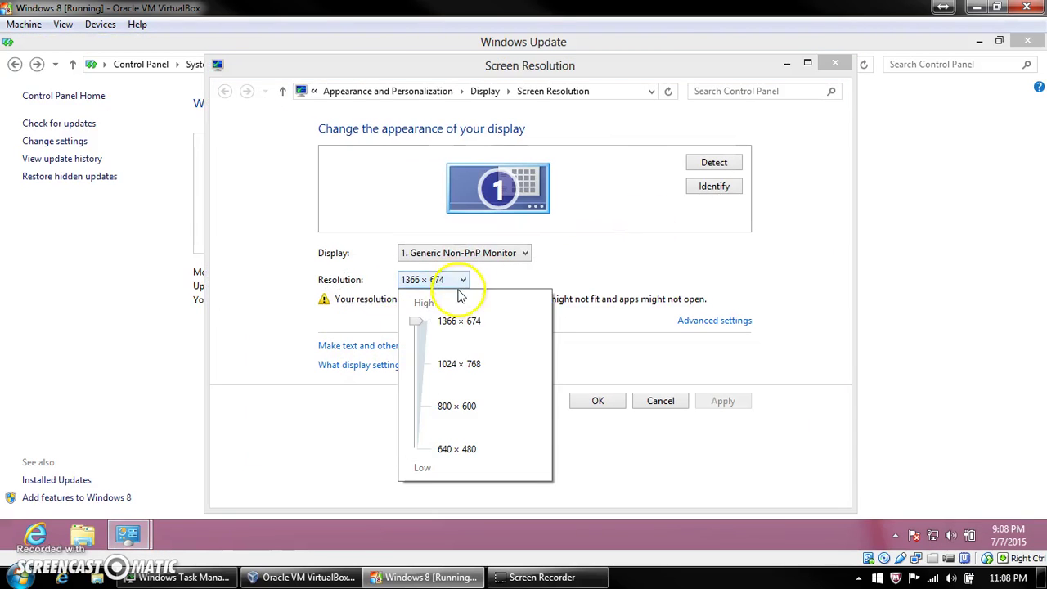
left_click_drag(418, 321, 419, 365)
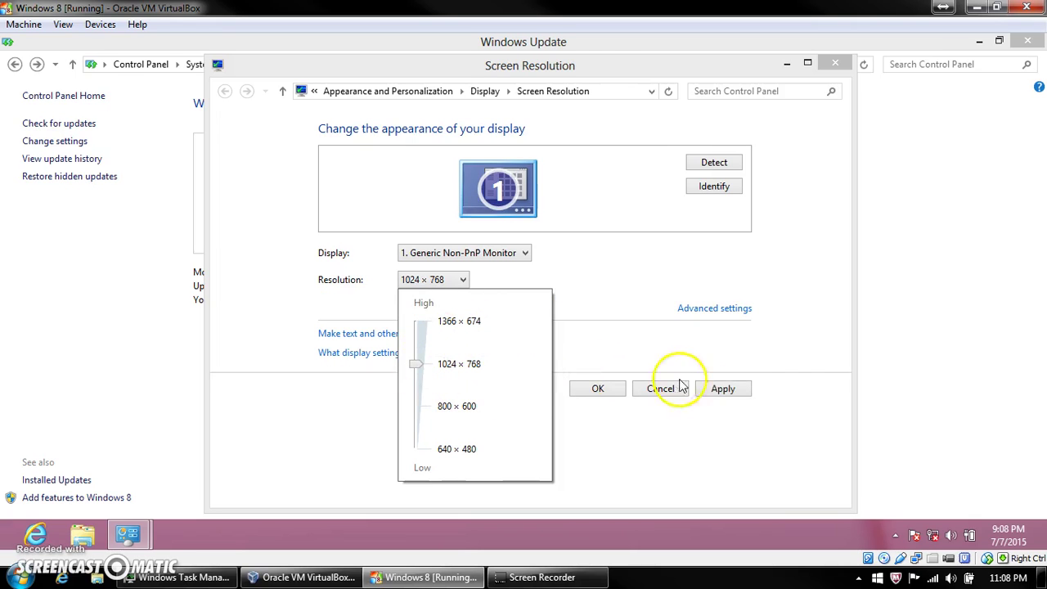
left_click(713, 391)
left_click(713, 390)
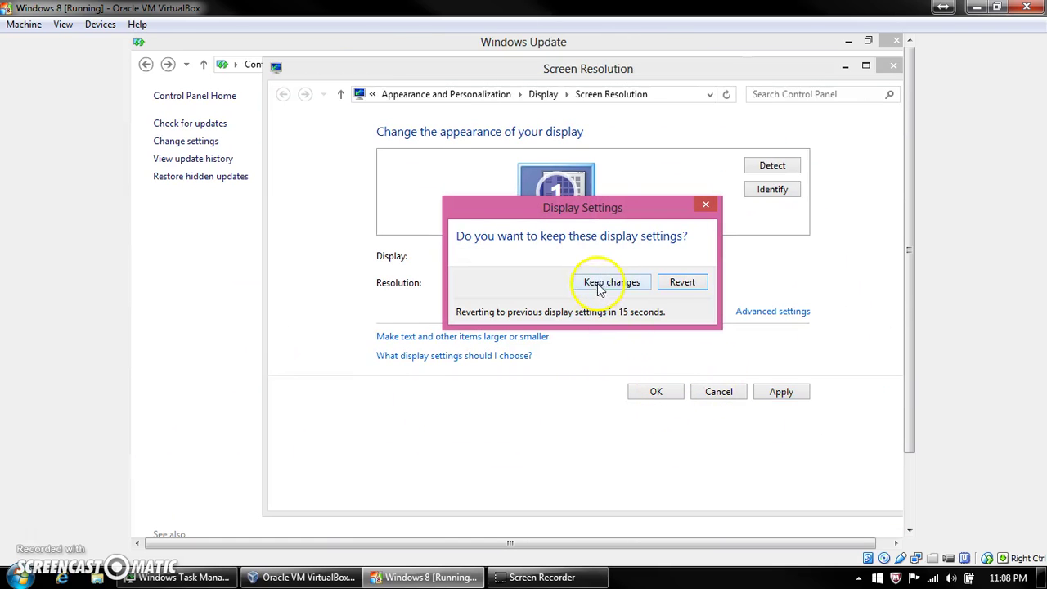
left_click(684, 283)
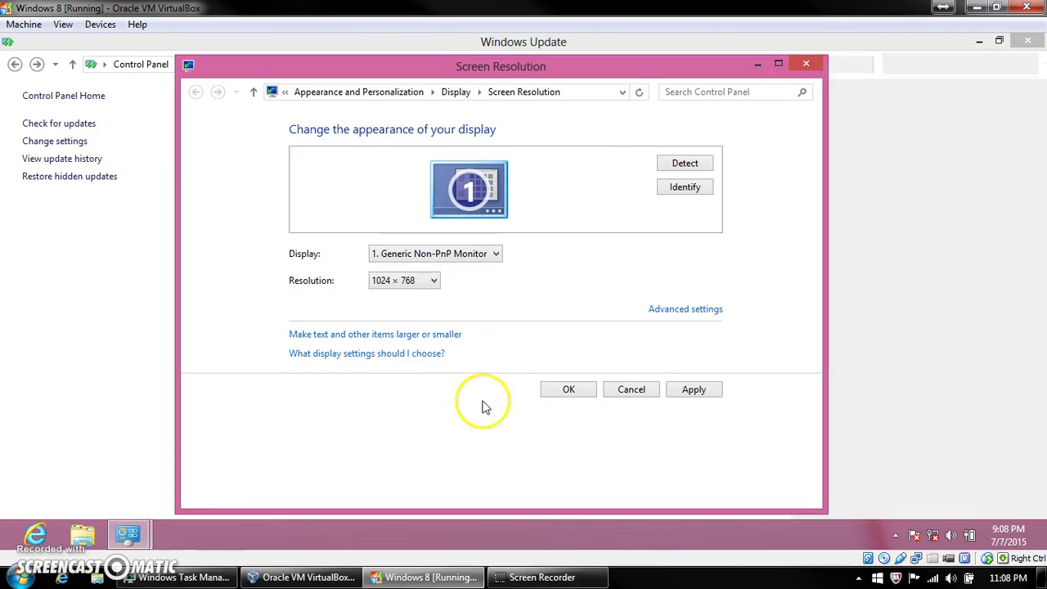
left_click(423, 279)
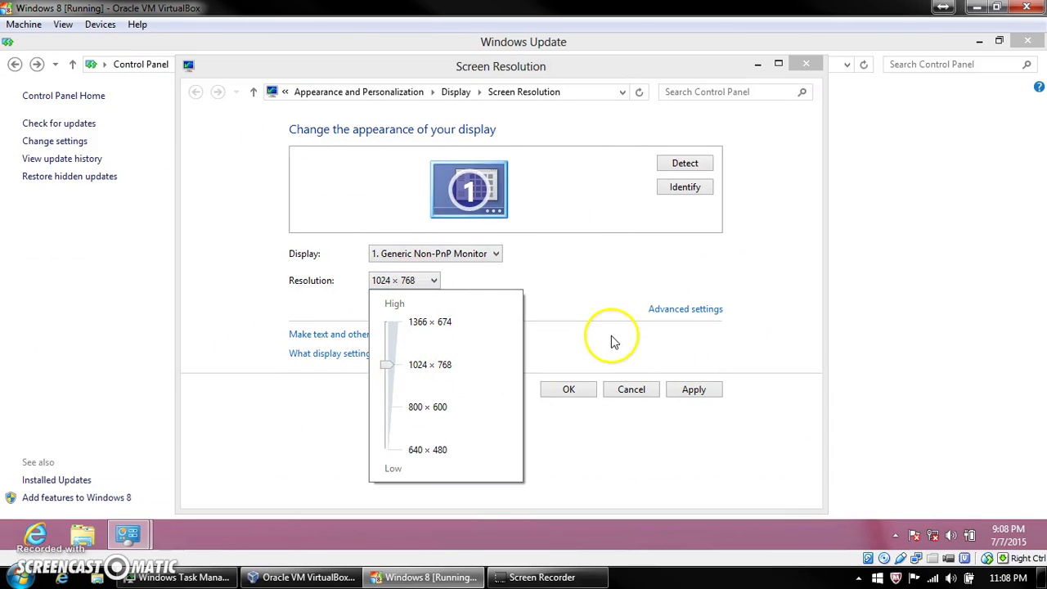
left_click(613, 341)
Retry Store, dismiss its cannot-open message, and install the host's pending update
left_click(10, 544)
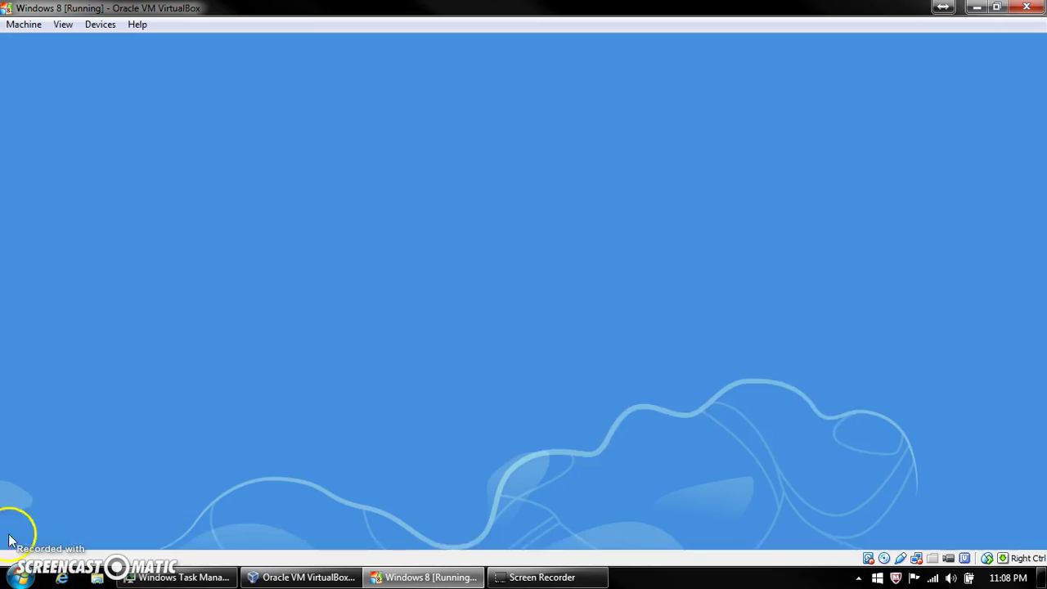
left_click(612, 403)
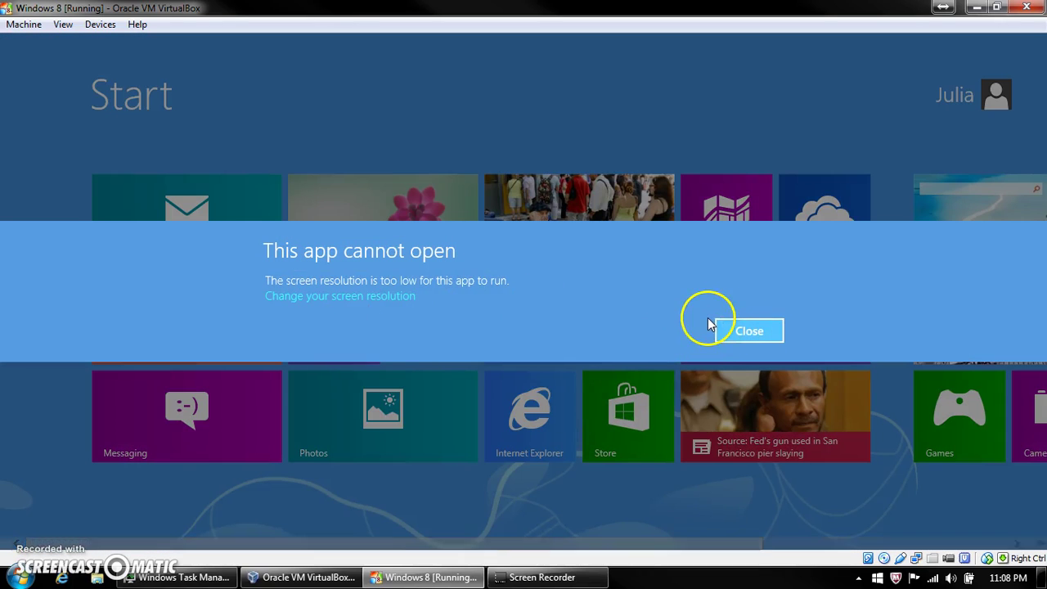
left_click(743, 330)
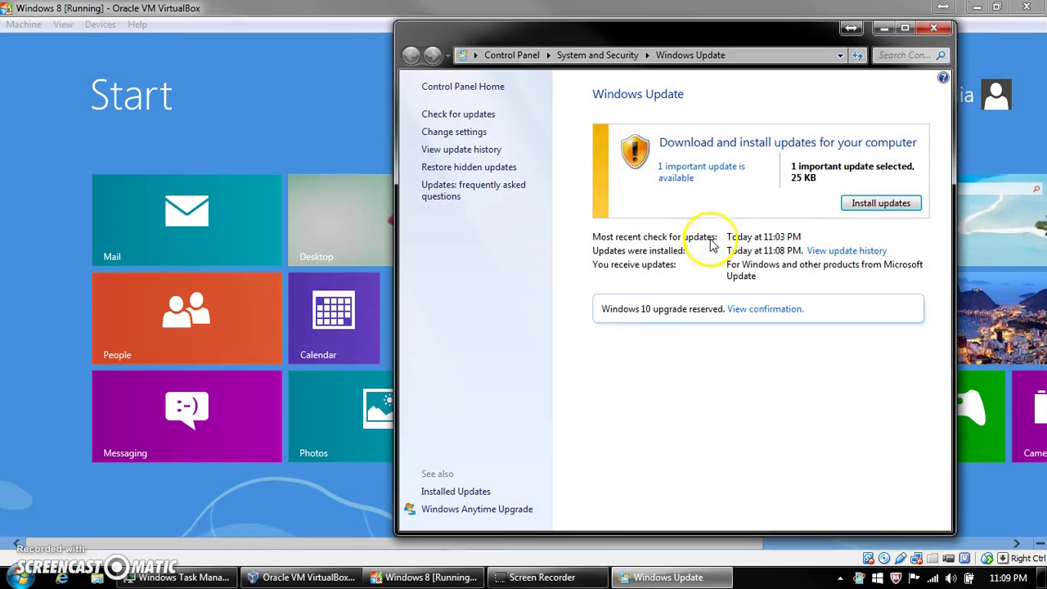
left_click(885, 199)
Restore the 1366 × 674 resolution and try launching Store again
left_click(346, 201)
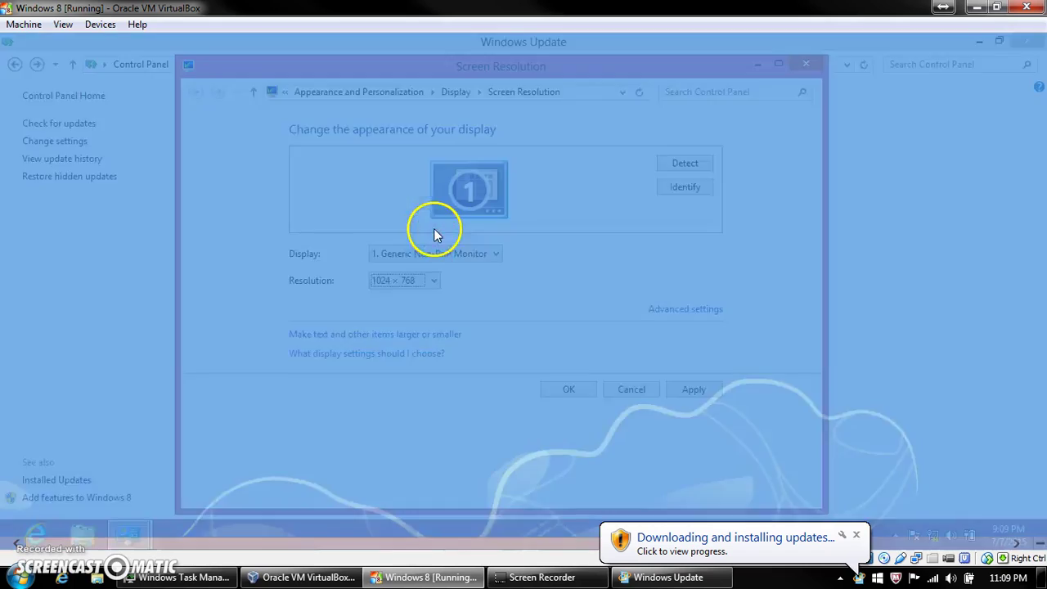
left_click(404, 280)
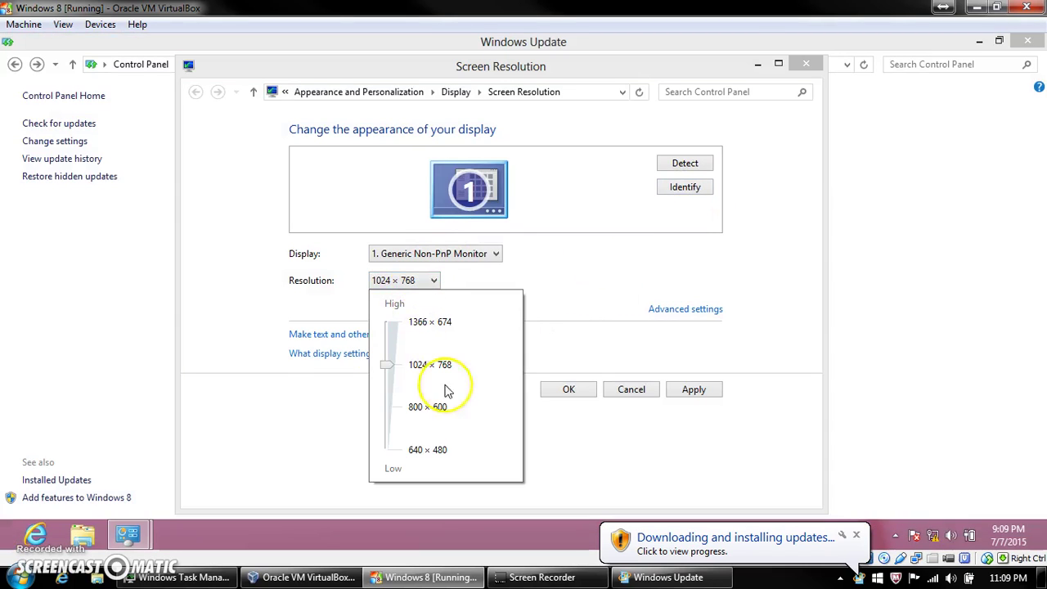
left_click_drag(387, 365, 387, 322)
left_click(607, 360)
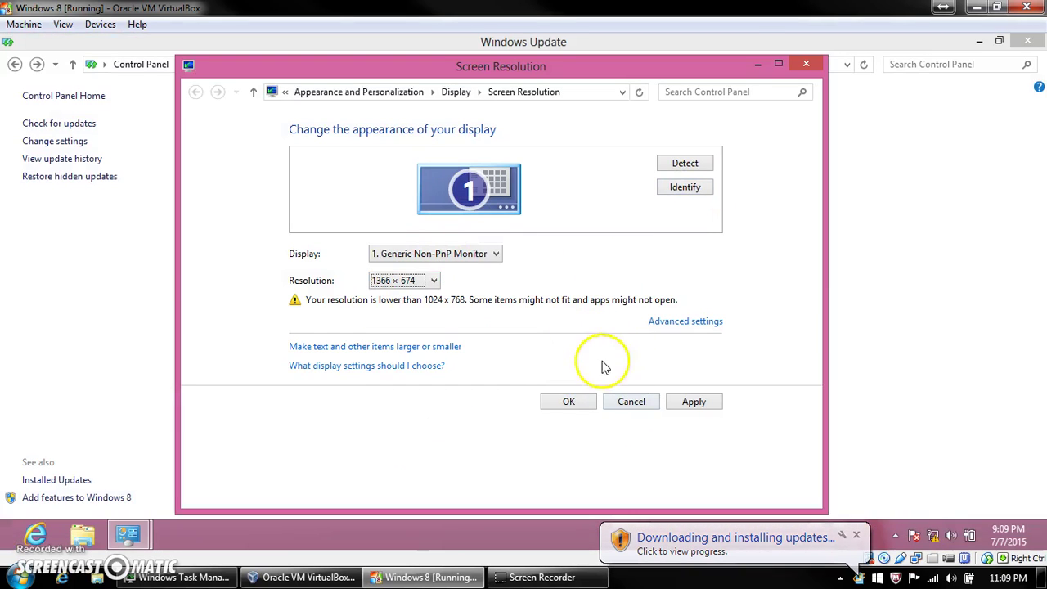
left_click(703, 413)
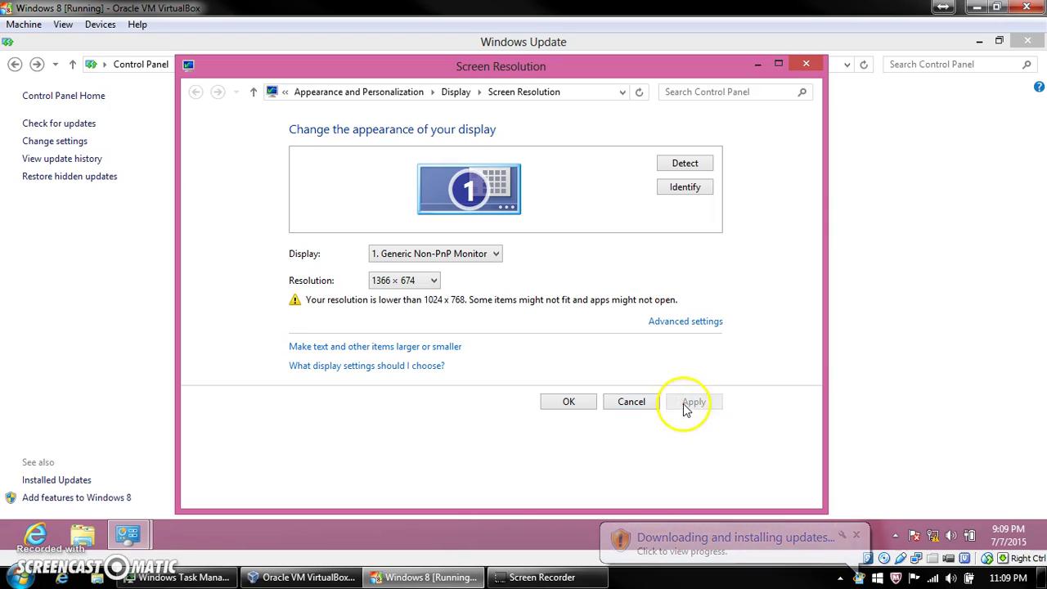
left_click(562, 403)
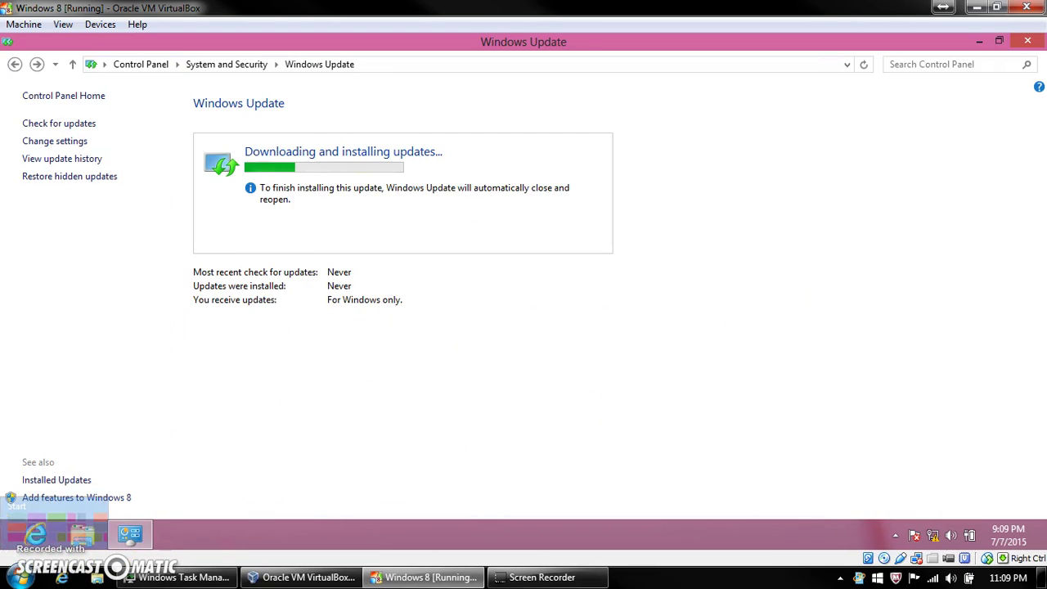
left_click(12, 534)
left_click(601, 421)
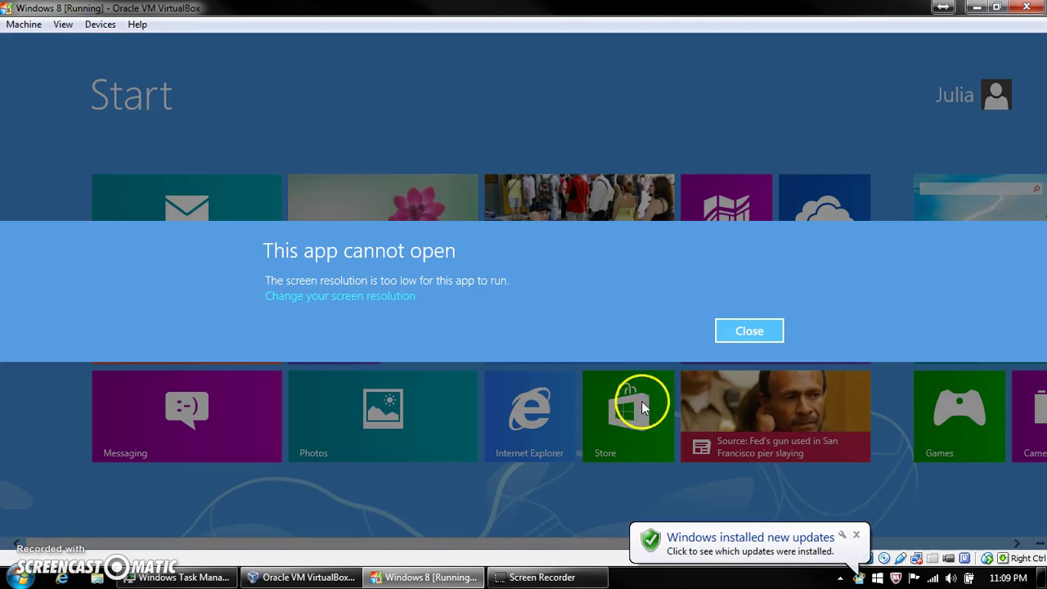
Dismiss the Store message, then set the guest resolution to 800 × 600 and keep it
key("Return")
left_click(316, 307)
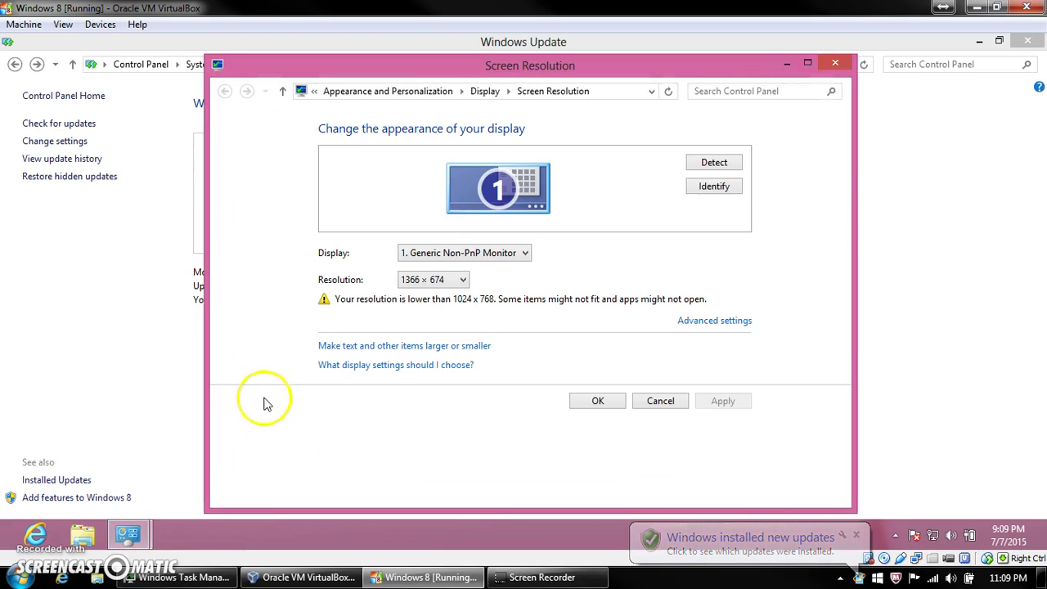
left_click(437, 282)
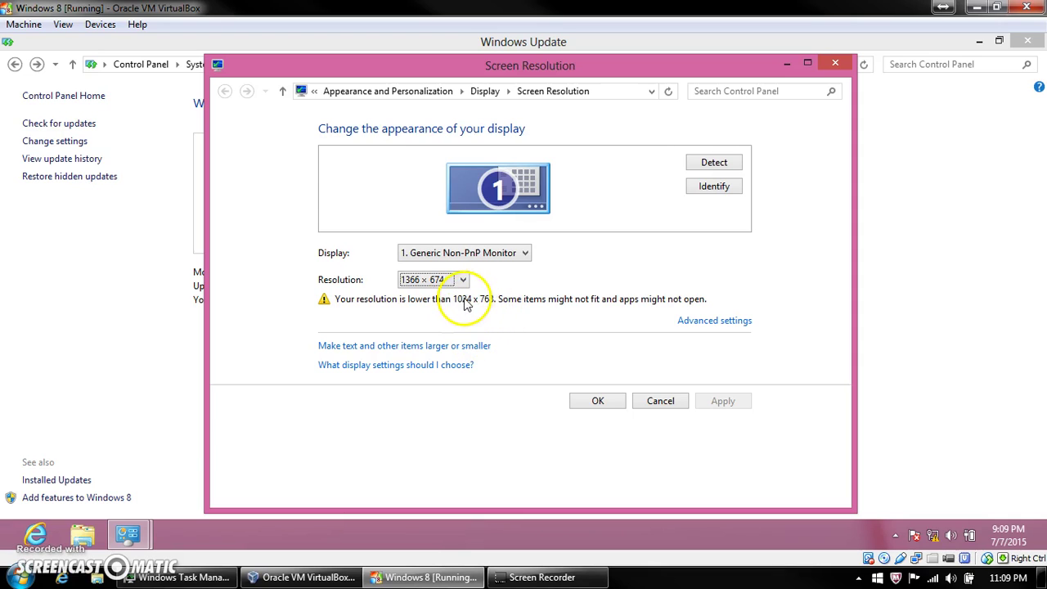
left_click(435, 281)
left_click_drag(417, 335, 422, 413)
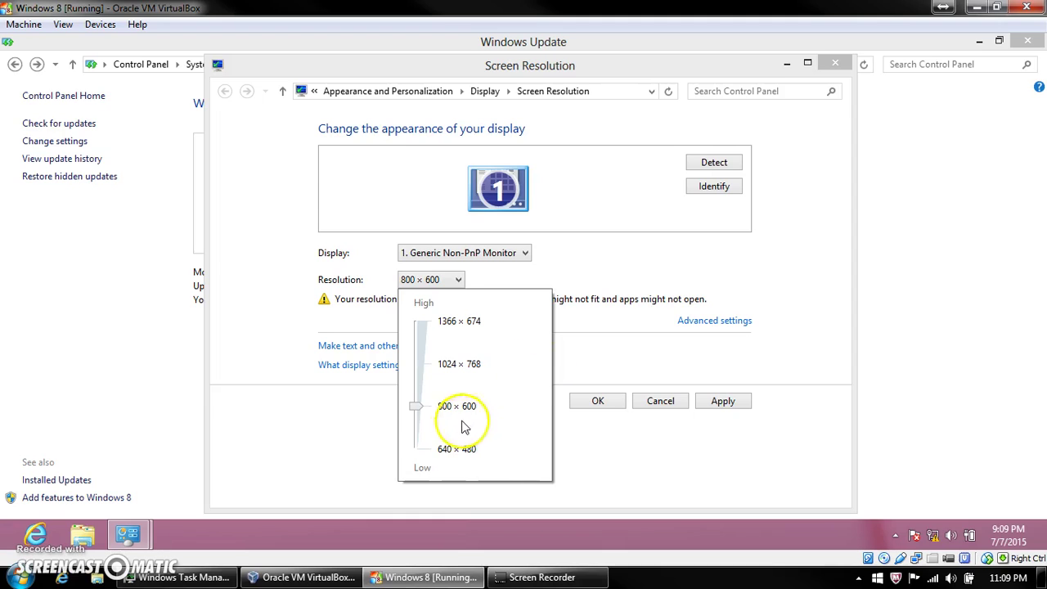
left_click(698, 406)
left_click(715, 399)
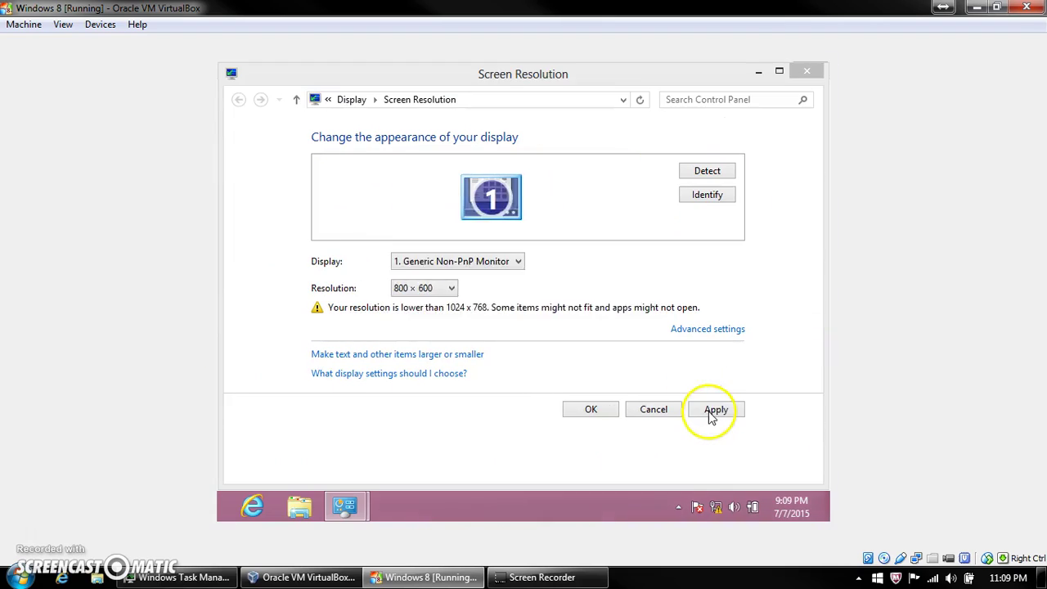
left_click(546, 272)
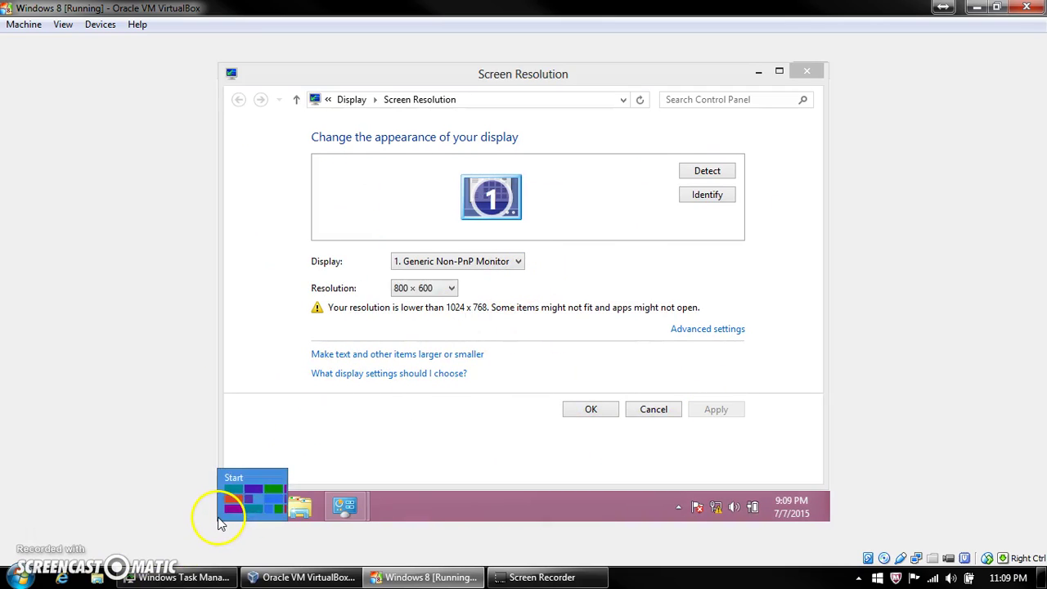
Retry Store, then raise the resolution to 1024 × 768, keep it, and show Start
left_click(219, 523)
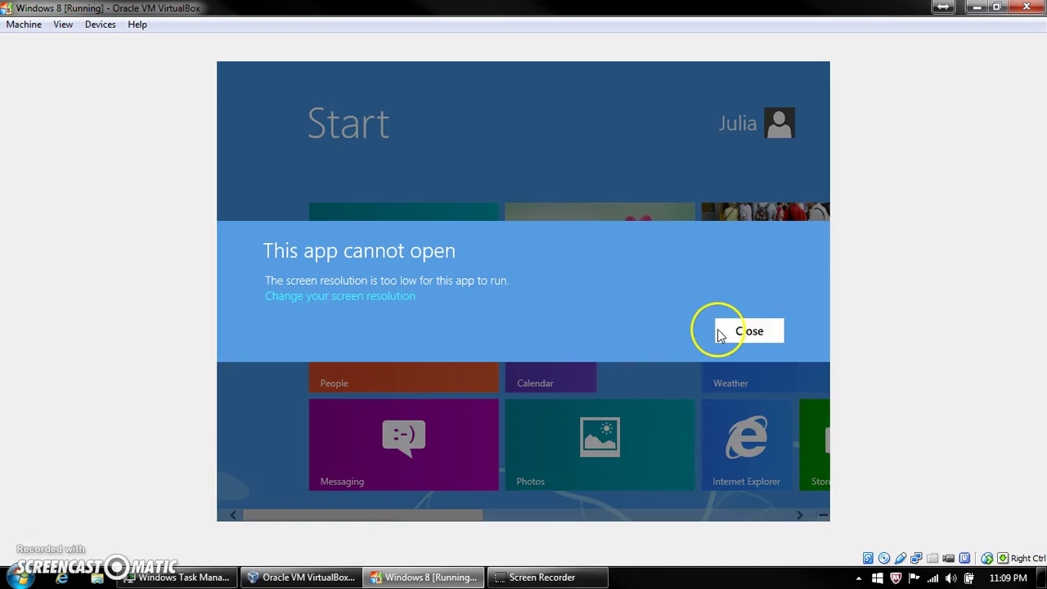
left_click(727, 331)
left_click(626, 245)
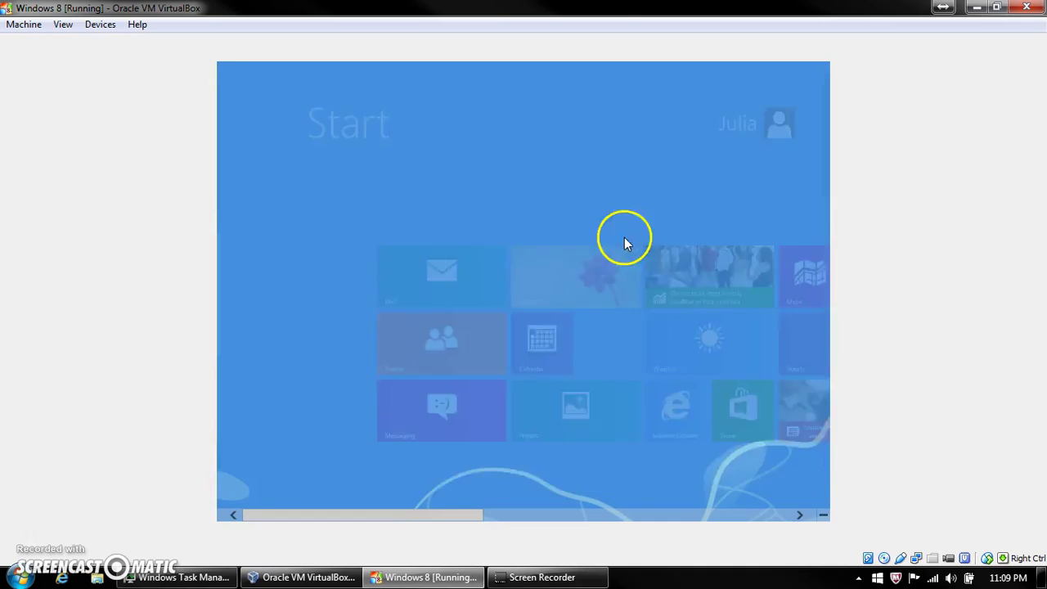
left_click(401, 288)
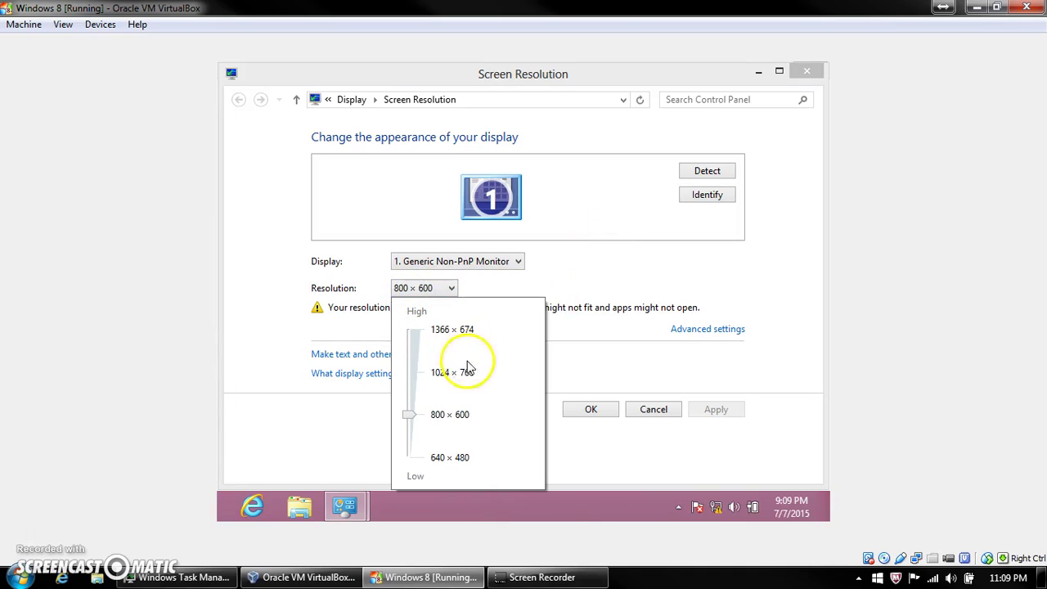
left_click(413, 374)
left_click(640, 358)
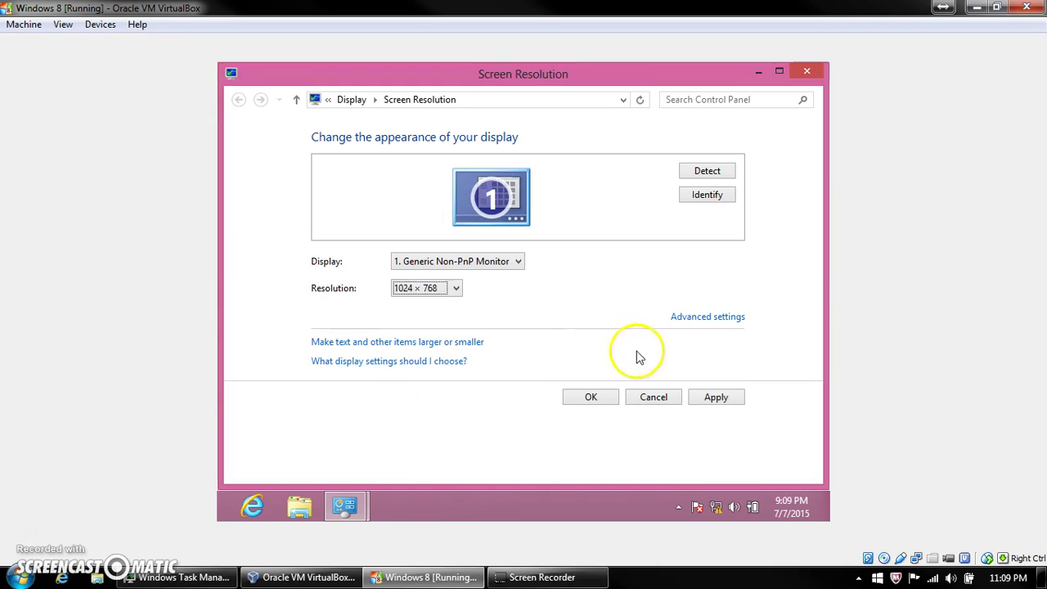
left_click(718, 397)
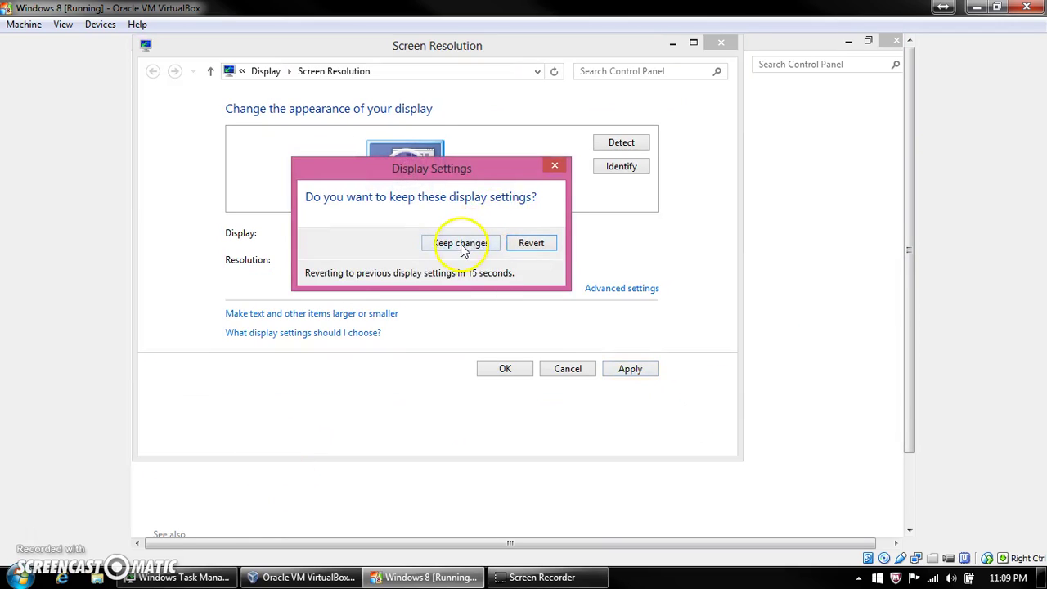
left_click(462, 250)
left_click_drag(907, 388, 906, 422)
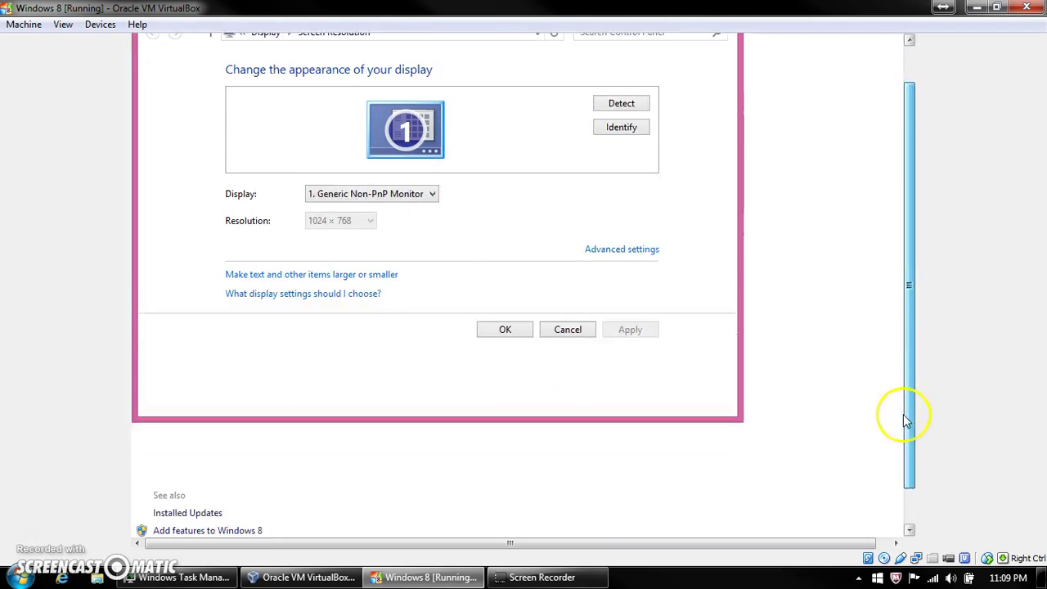
left_click(135, 538)
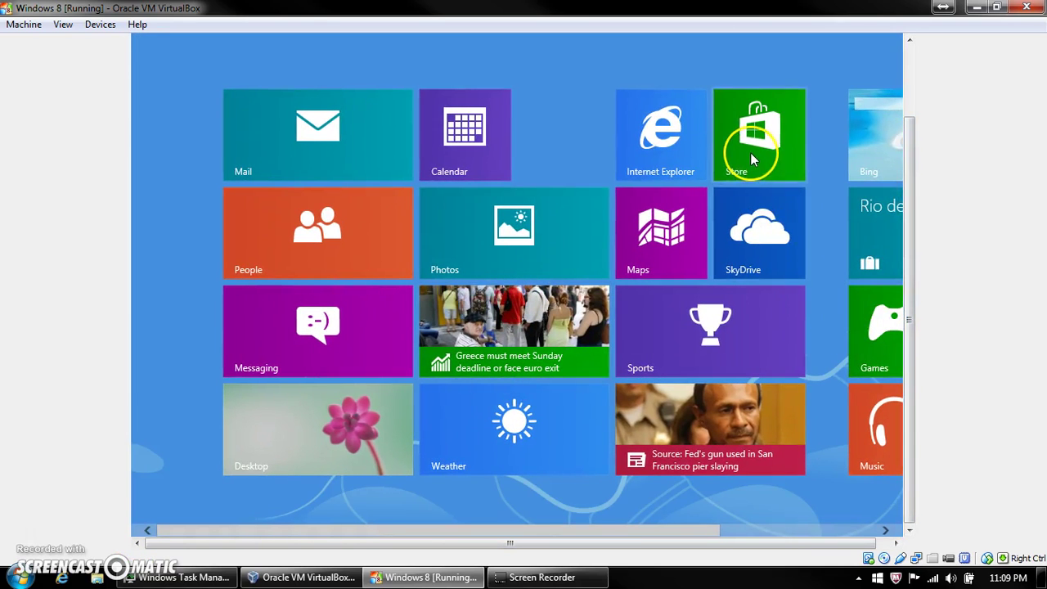
Launch the guest's Store app, then open the host's Windows Update from its new-updates balloon
left_click(752, 160)
left_click_drag(911, 191, 915, 133)
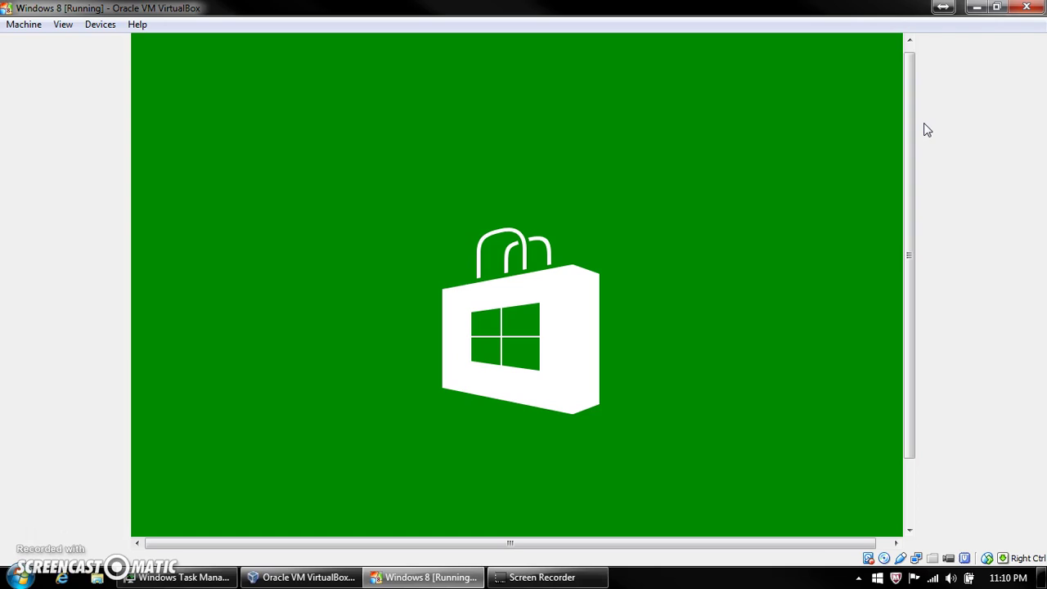
left_click(509, 414)
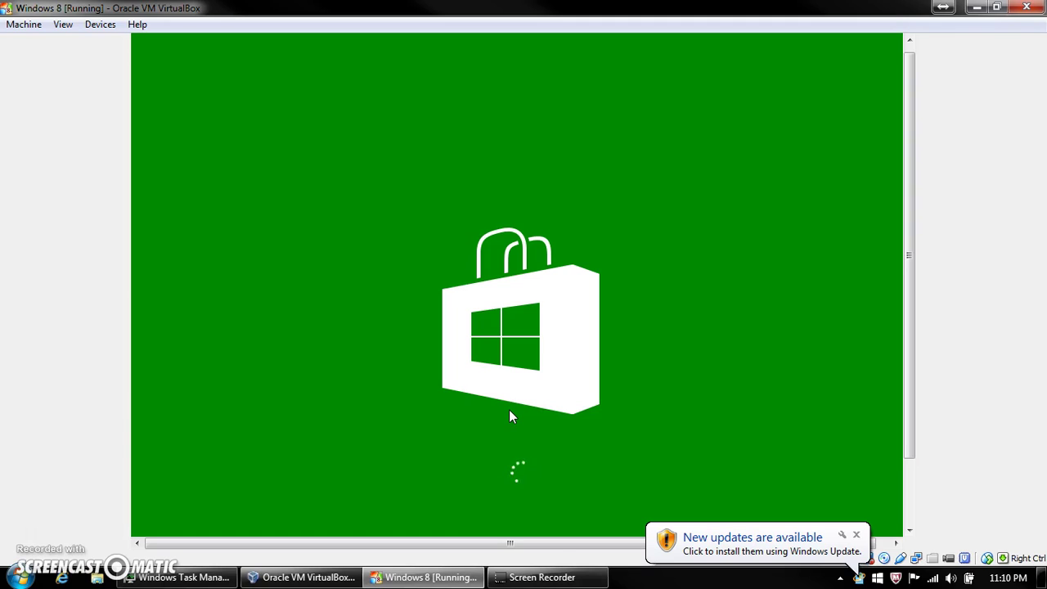
left_click(751, 537)
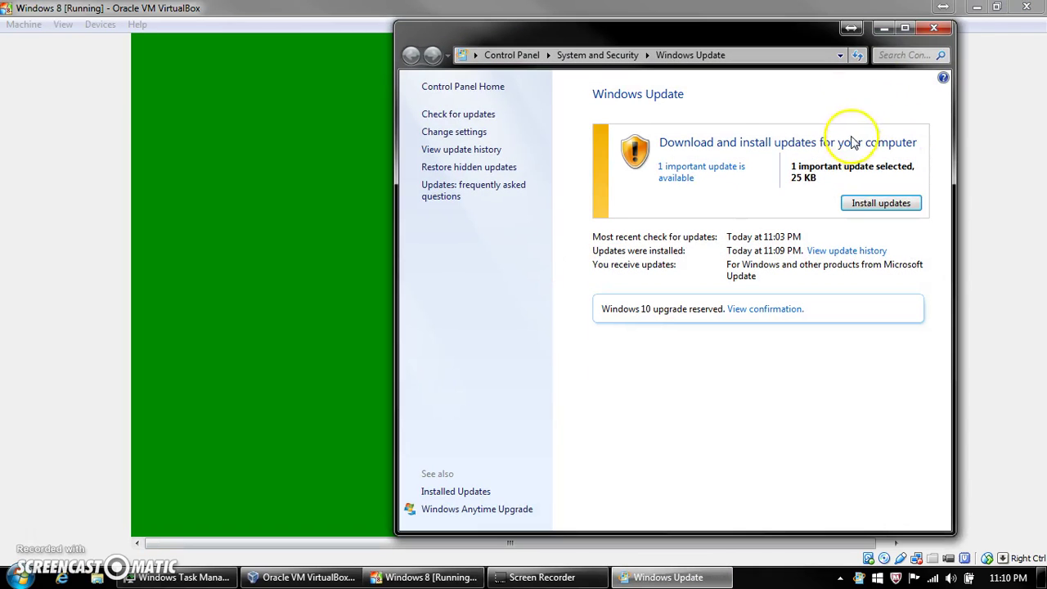
Review the host's one important update and its update history, then start installing it
left_click(696, 176)
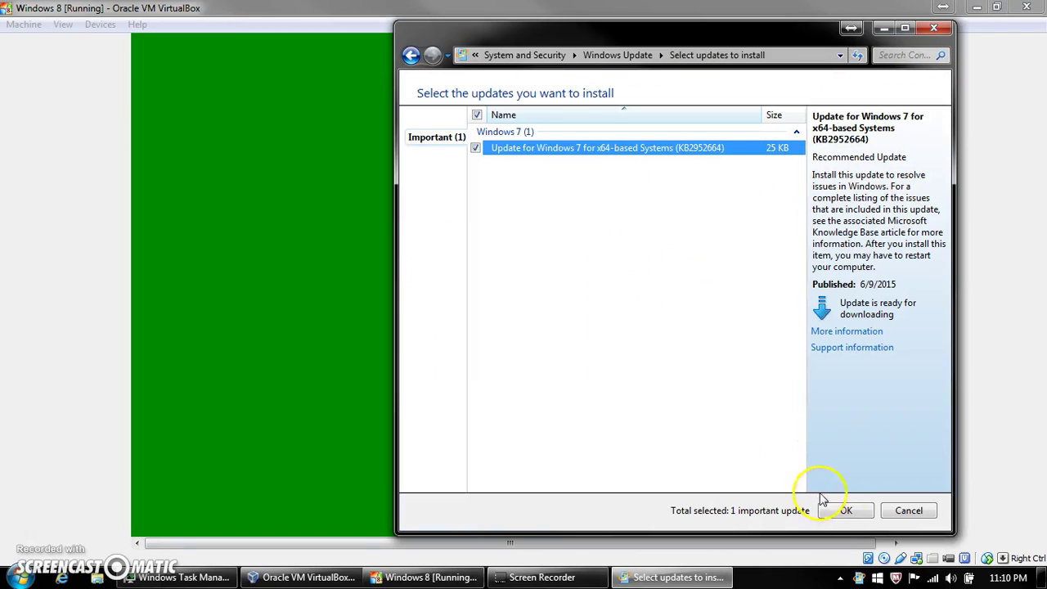
left_click(855, 511)
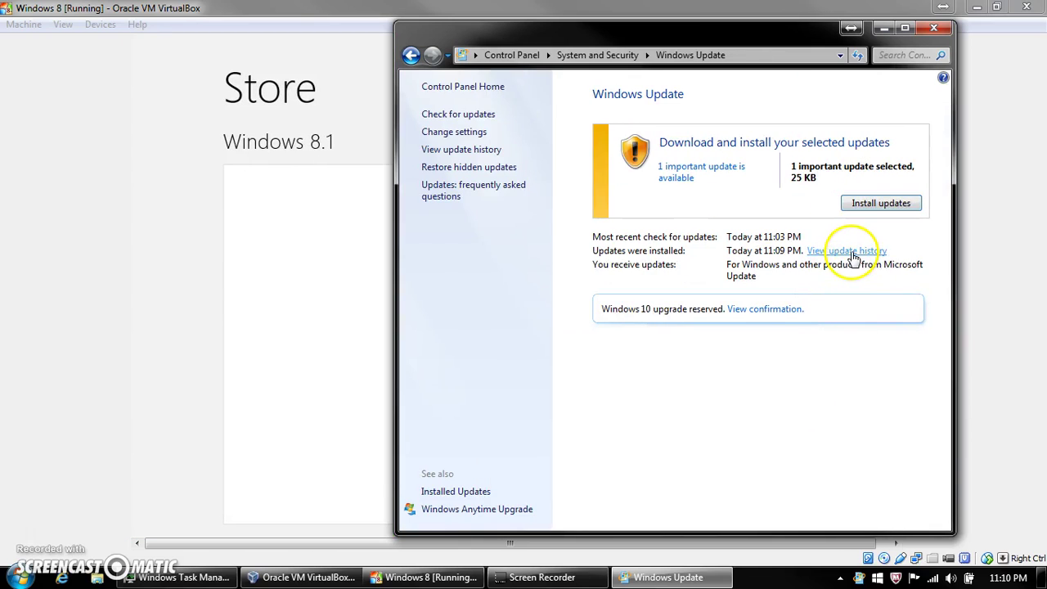
left_click(842, 251)
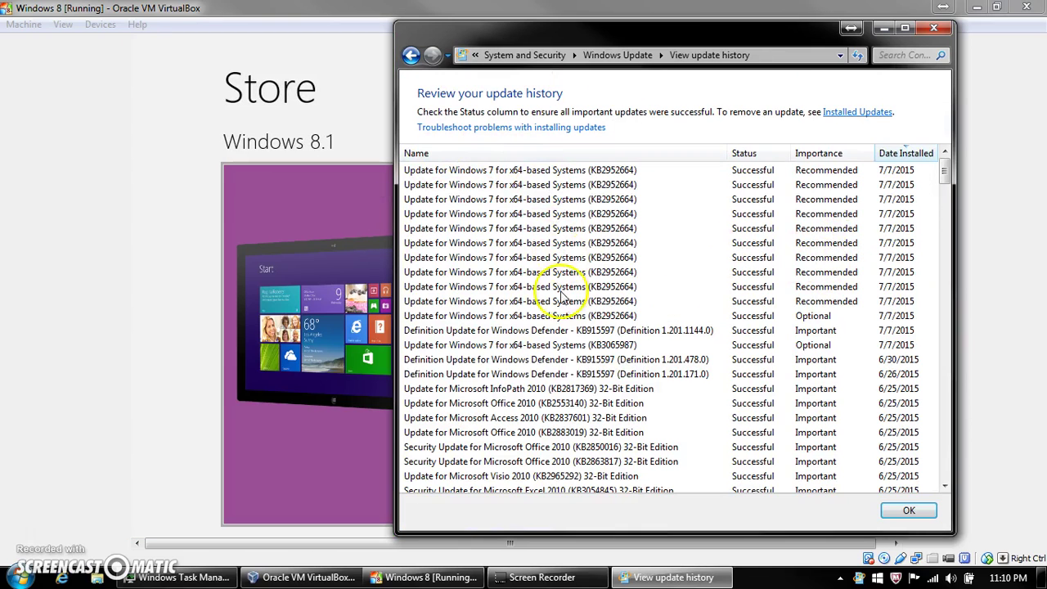
left_click(411, 58)
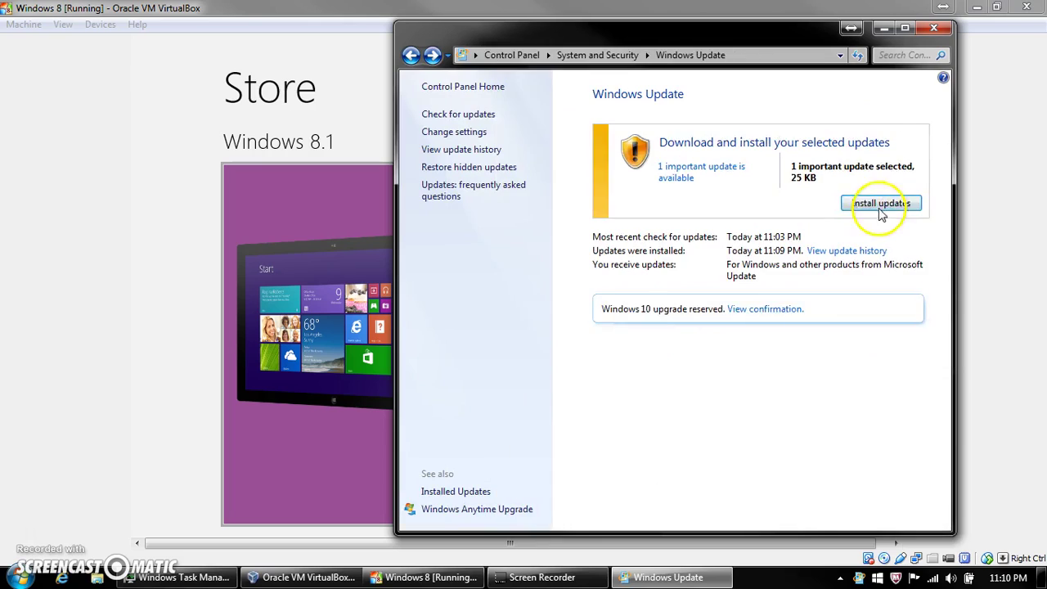
left_click(884, 203)
left_click(883, 29)
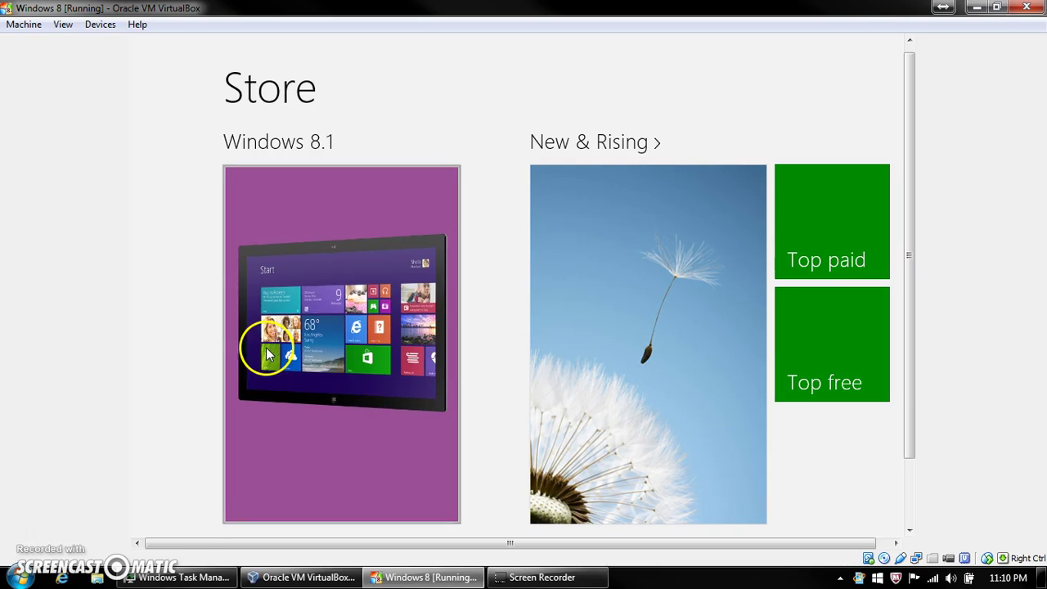
Try getting Windows 8.1 from the Store, dismiss the 'Update required' notice, and return to Start
left_click(420, 303)
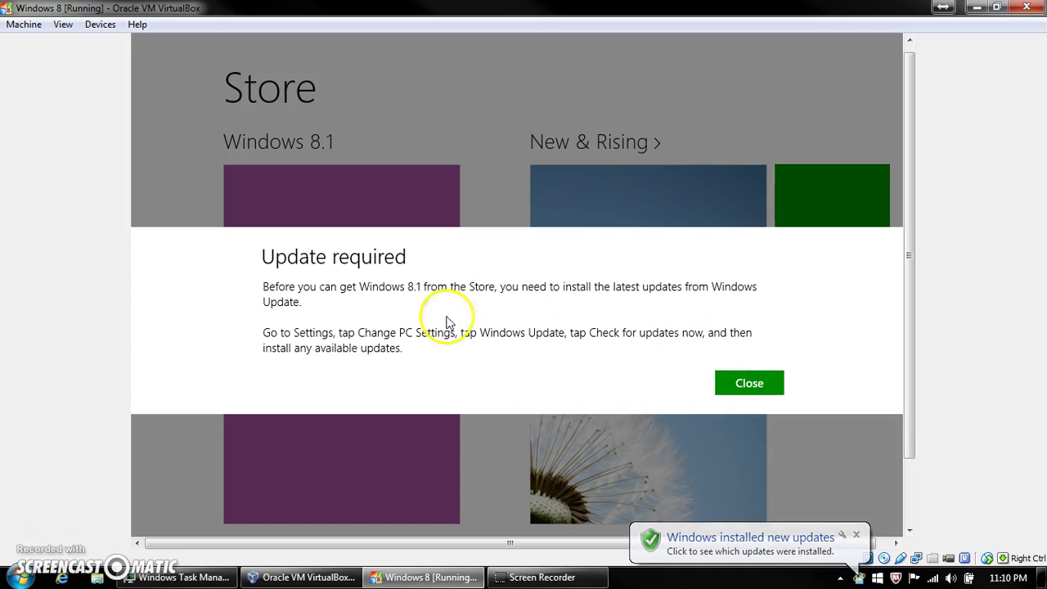
left_click(751, 383)
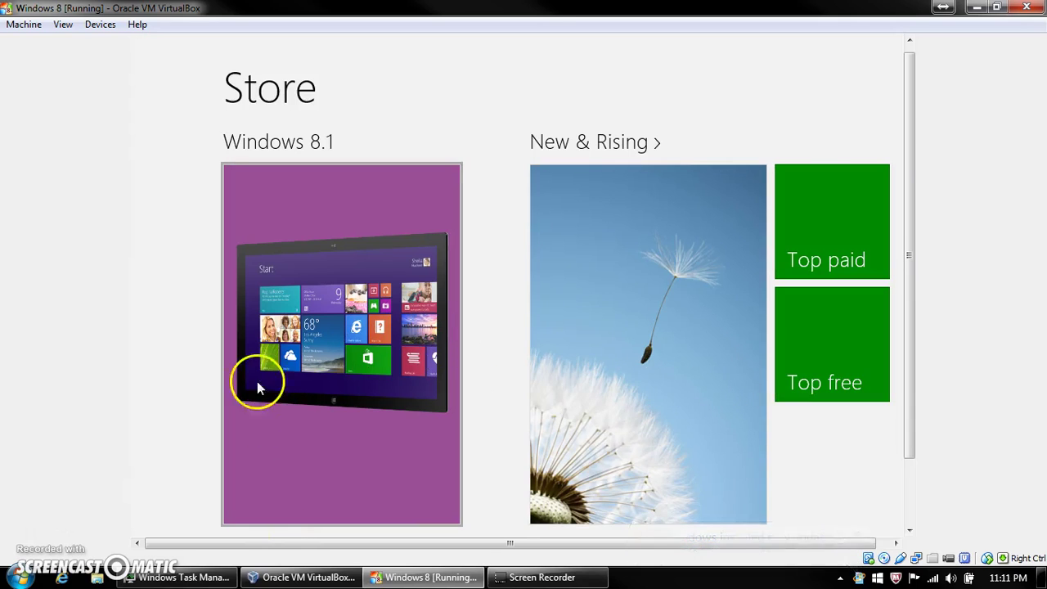
scroll(257, 389, "down", 5)
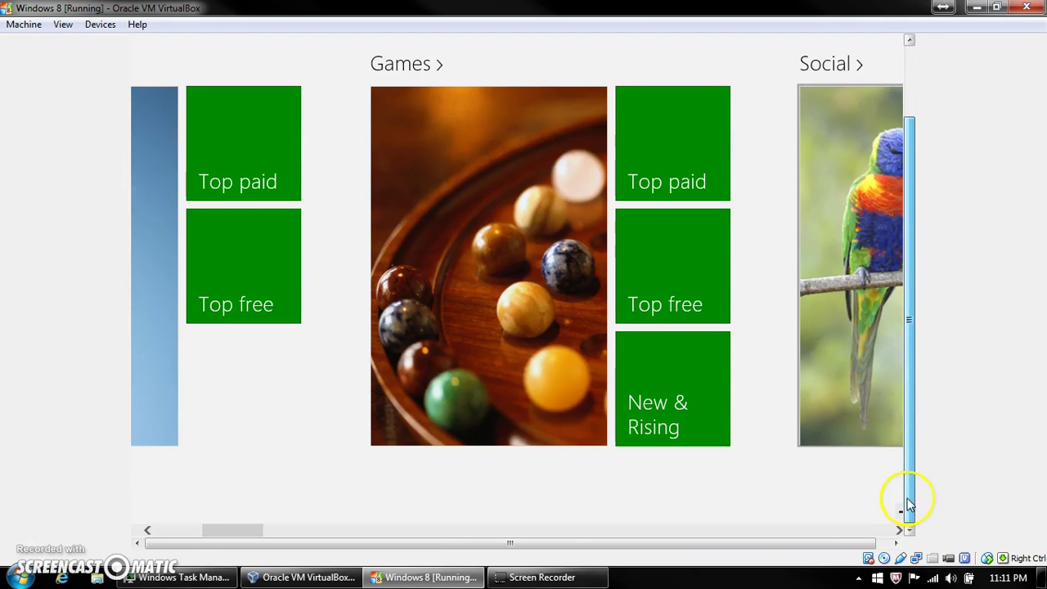
key("super")
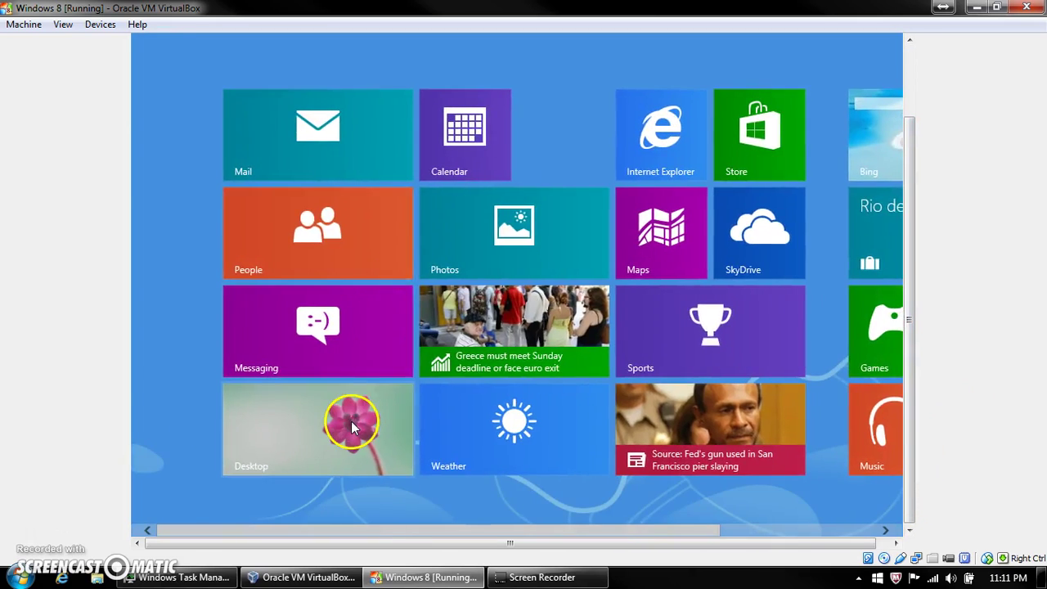
On the guest desktop, close screen resolution settings and reposition the Windows Update window awaiting restart
left_click(352, 425)
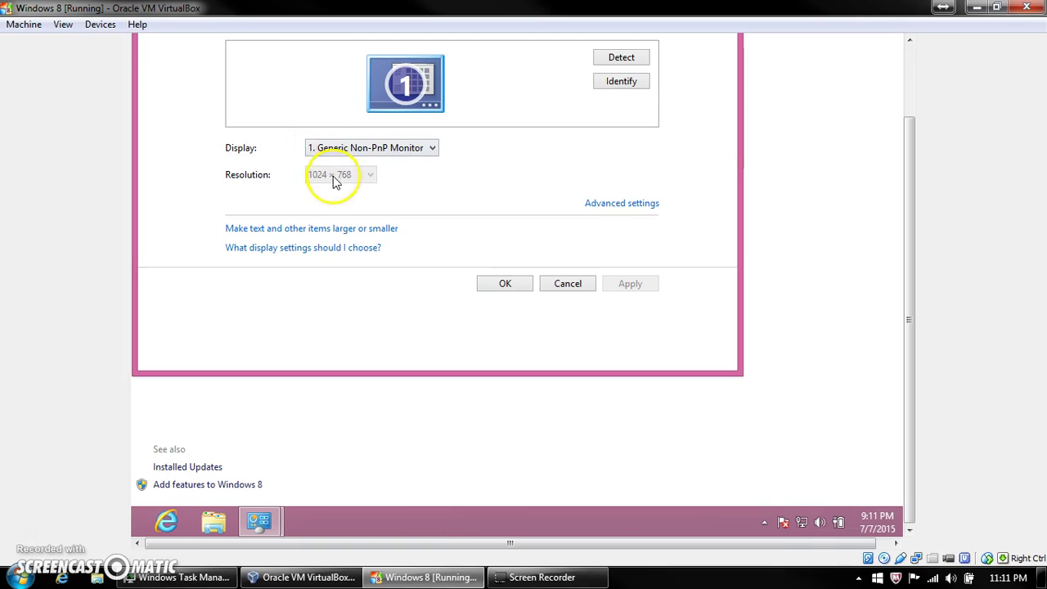
left_click(339, 151)
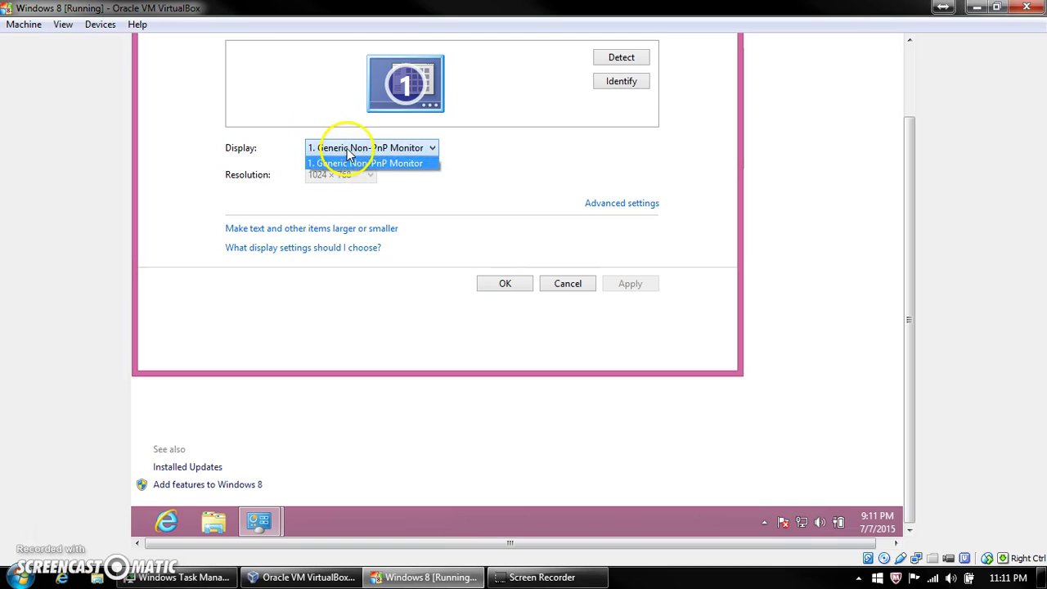
left_click(504, 284)
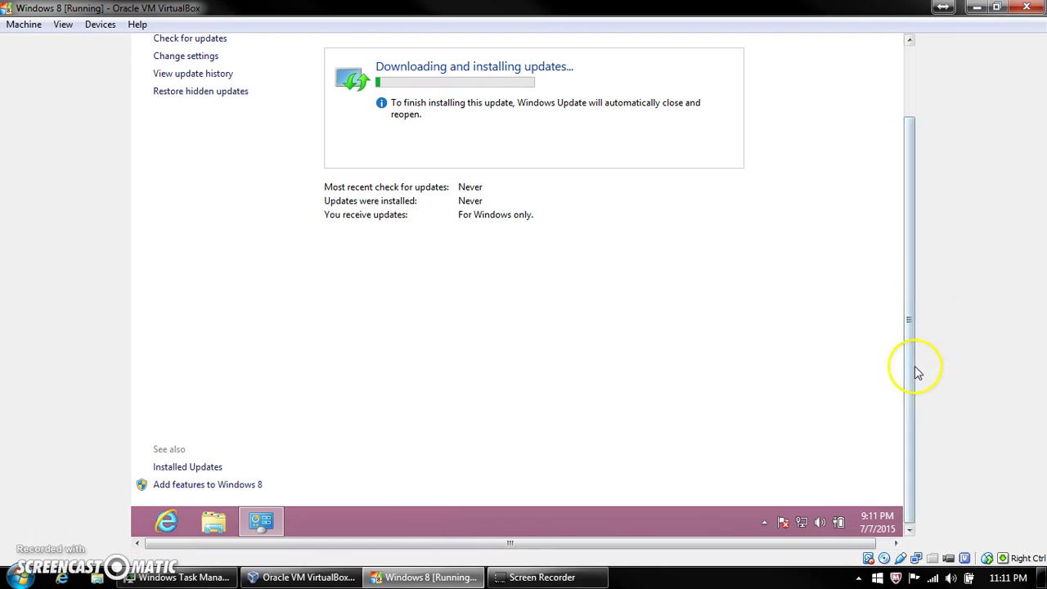
mouse_move(918, 373)
left_mouse_down()
mouse_move(916, 257)
mouse_move(910, 391)
mouse_move(912, 276)
mouse_move(895, 378)
mouse_move(925, 311)
left_mouse_up()
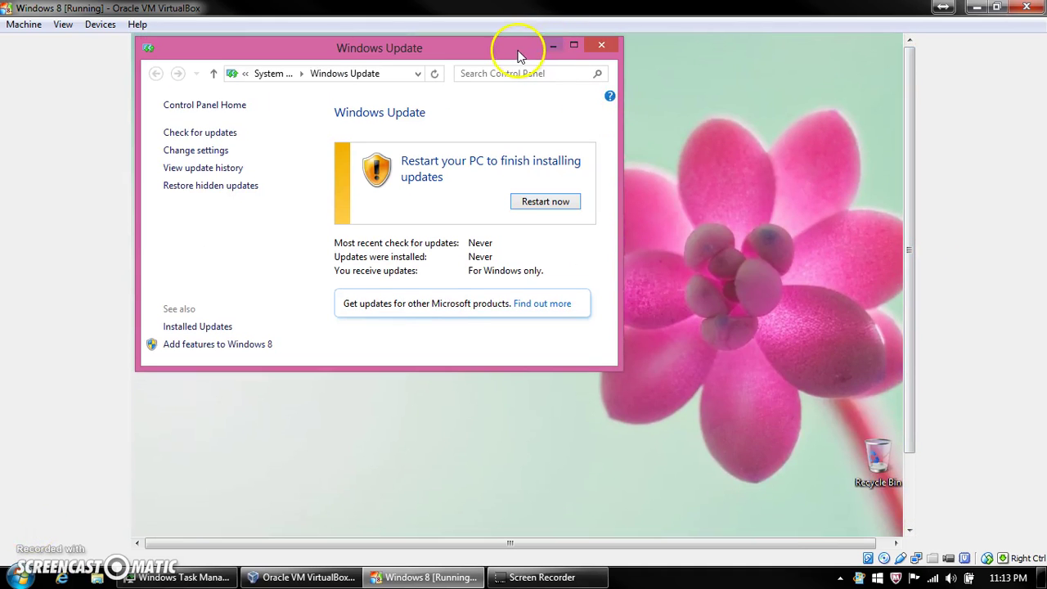
left_click_drag(518, 49, 632, 95)
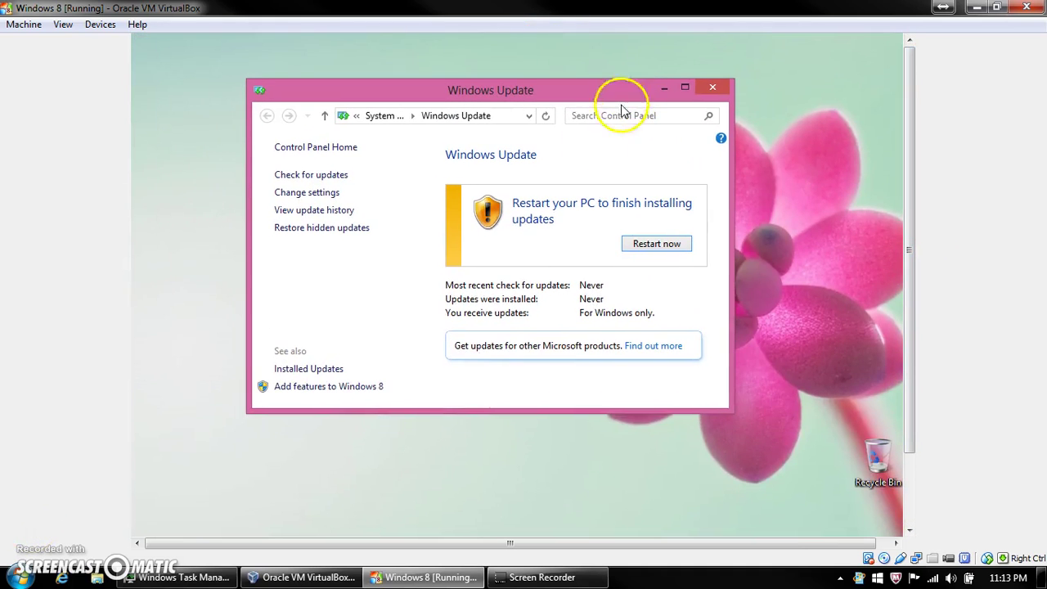
Restart the guest so updates configure and it boots back to the Start screen
left_click(676, 254)
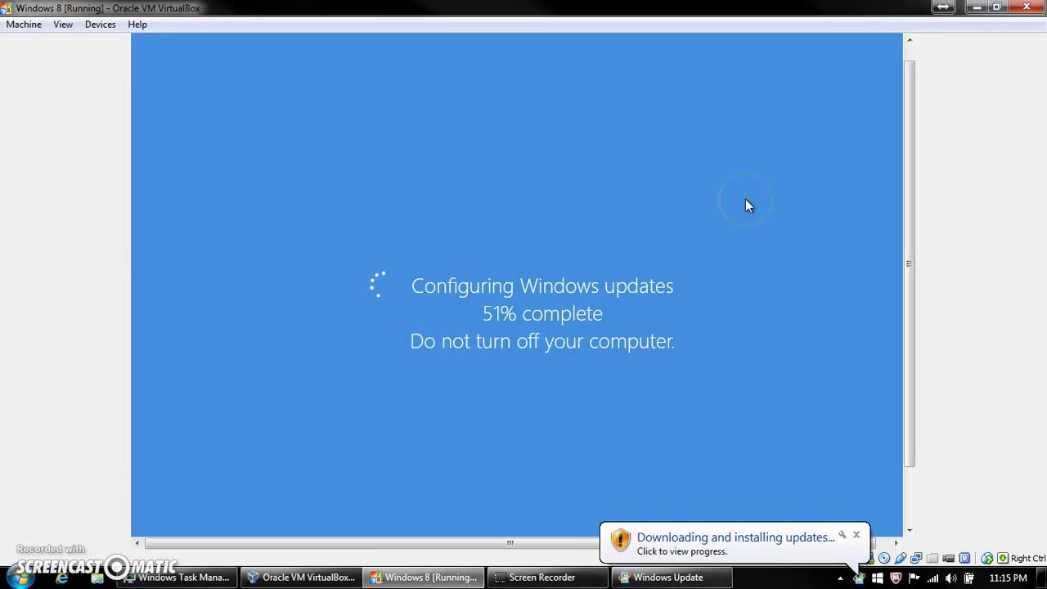
left_click(808, 189)
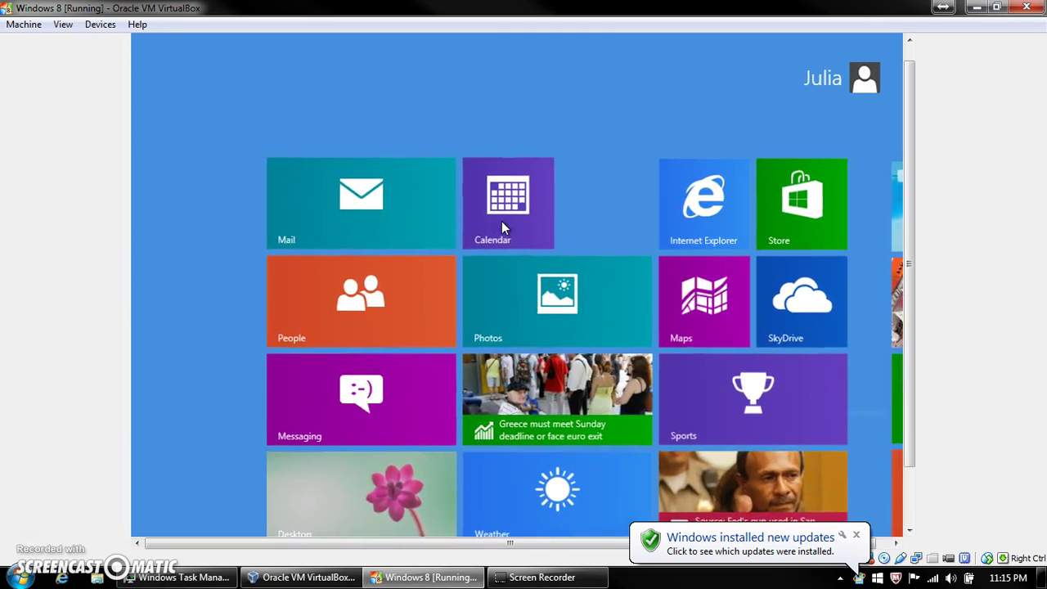
Switch from the Start screen to the desktop via the Desktop tile
left_click(498, 163)
left_click(495, 319)
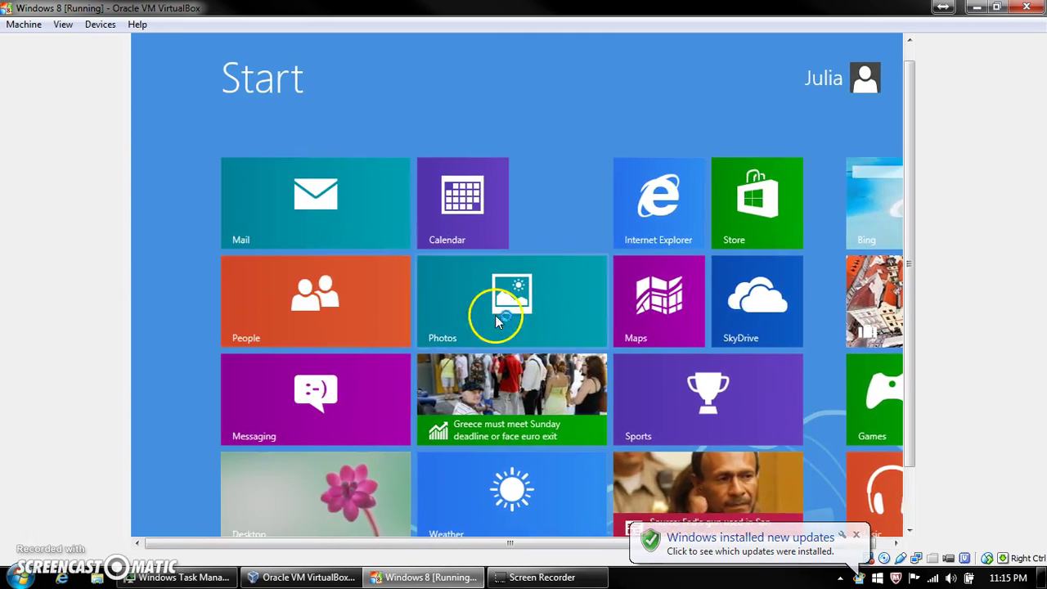
left_click(299, 485)
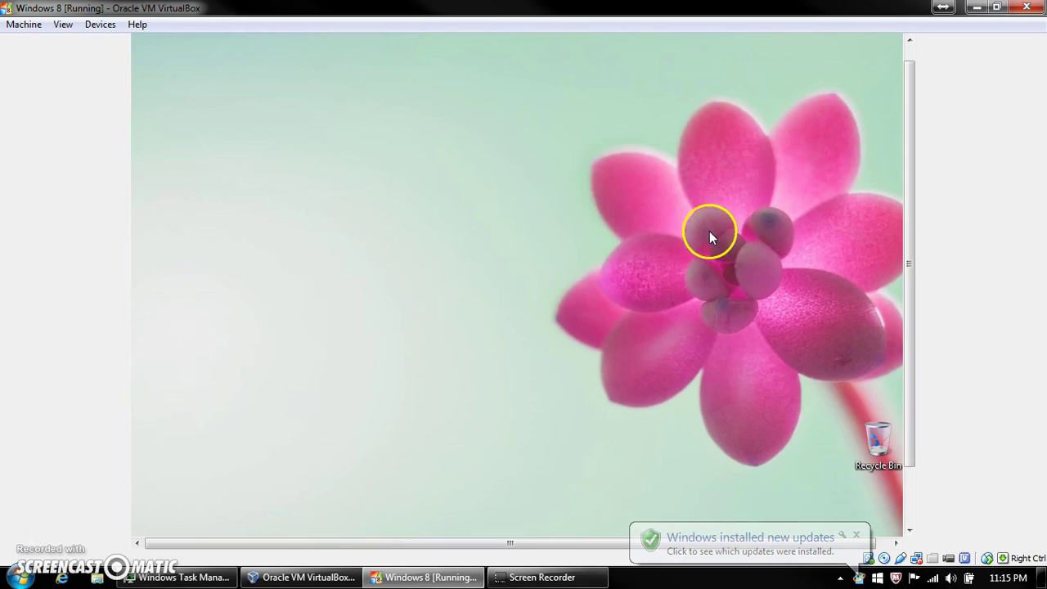
Open Control Panel from the Settings charm
mouse_move(909, 253)
left_mouse_down()
mouse_move(906, 440)
mouse_move(914, 36)
left_mouse_up()
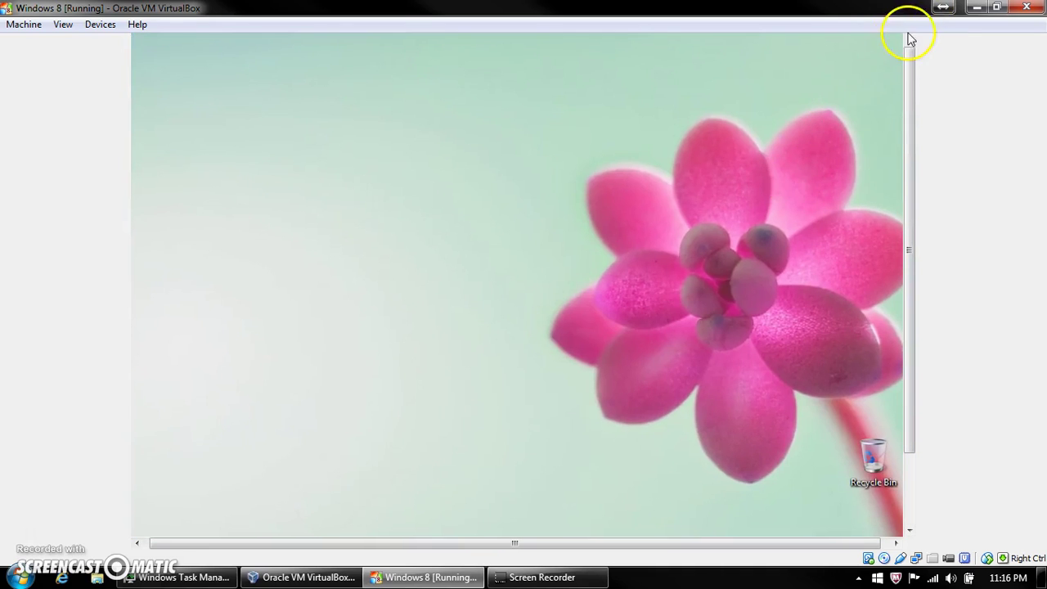
mouse_move(900, 37)
left_click(873, 475)
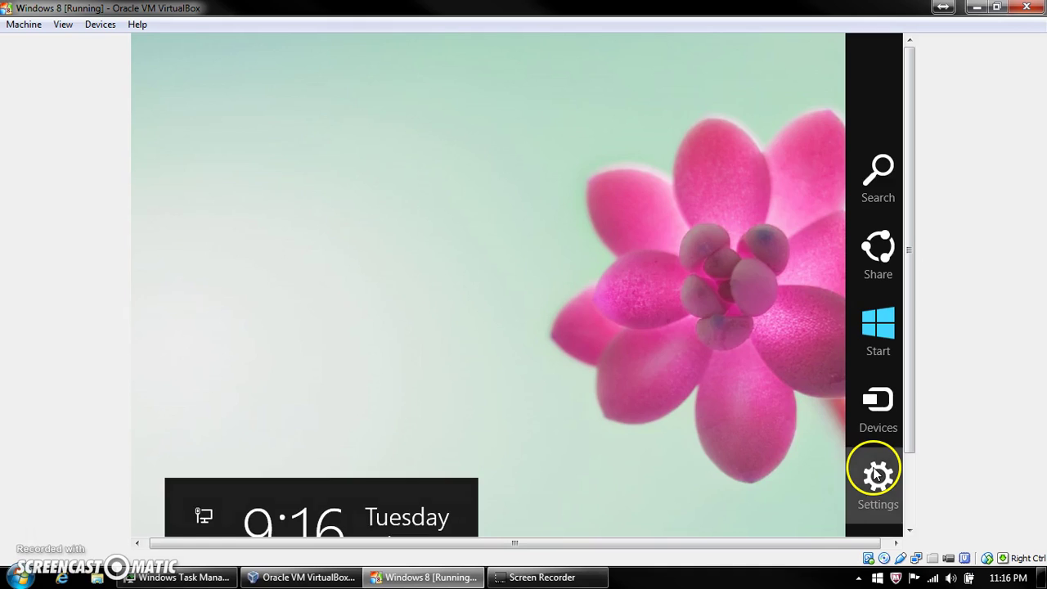
left_click_drag(914, 357, 917, 422)
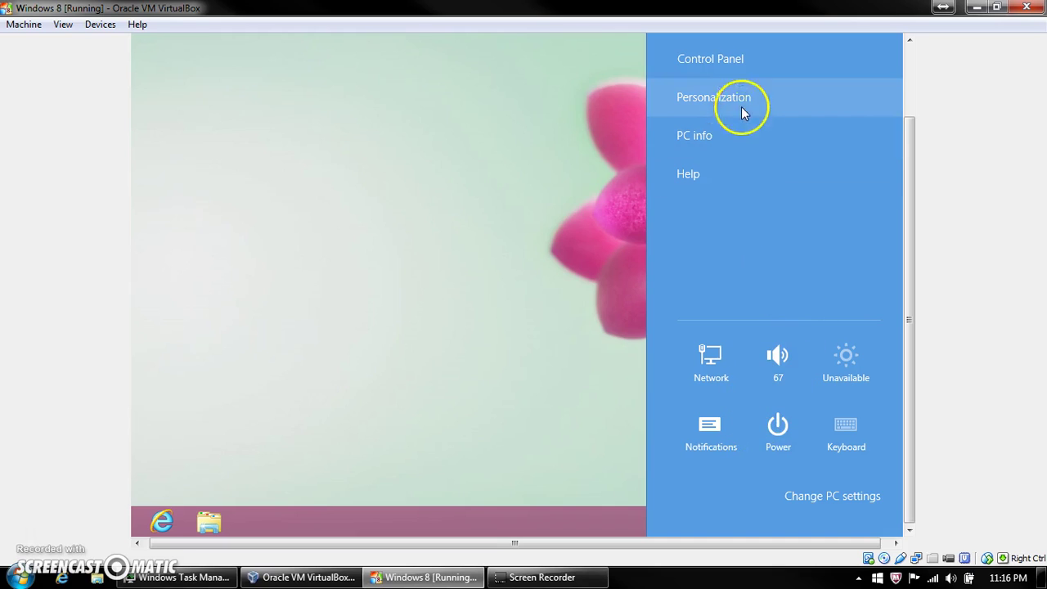
left_click(757, 72)
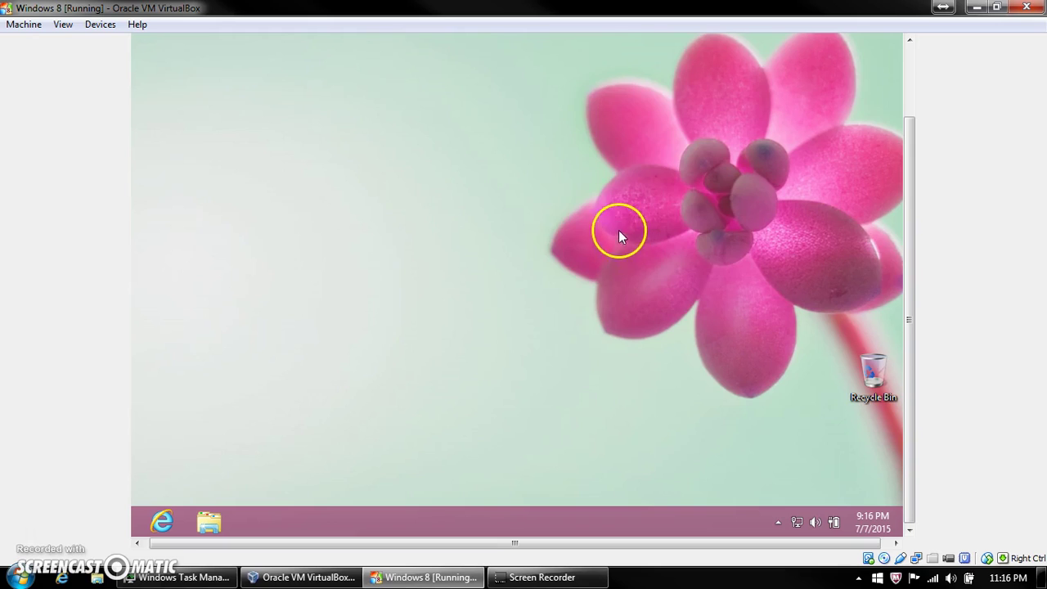
left_click_drag(911, 175, 883, 98)
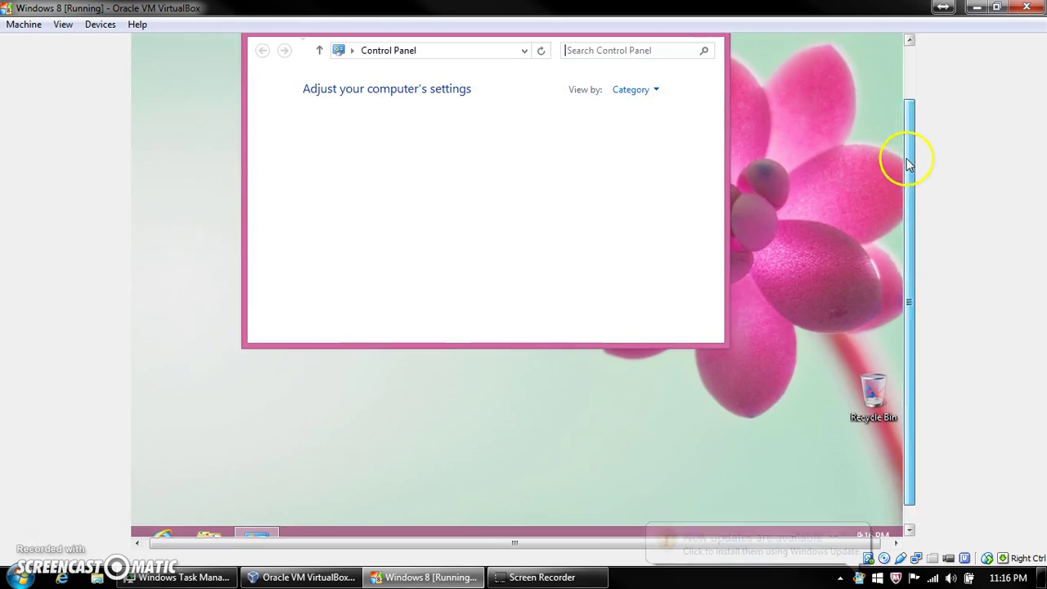
Maximize Control Panel, go to System and Security > Windows Update, and check for updates
left_click(683, 68)
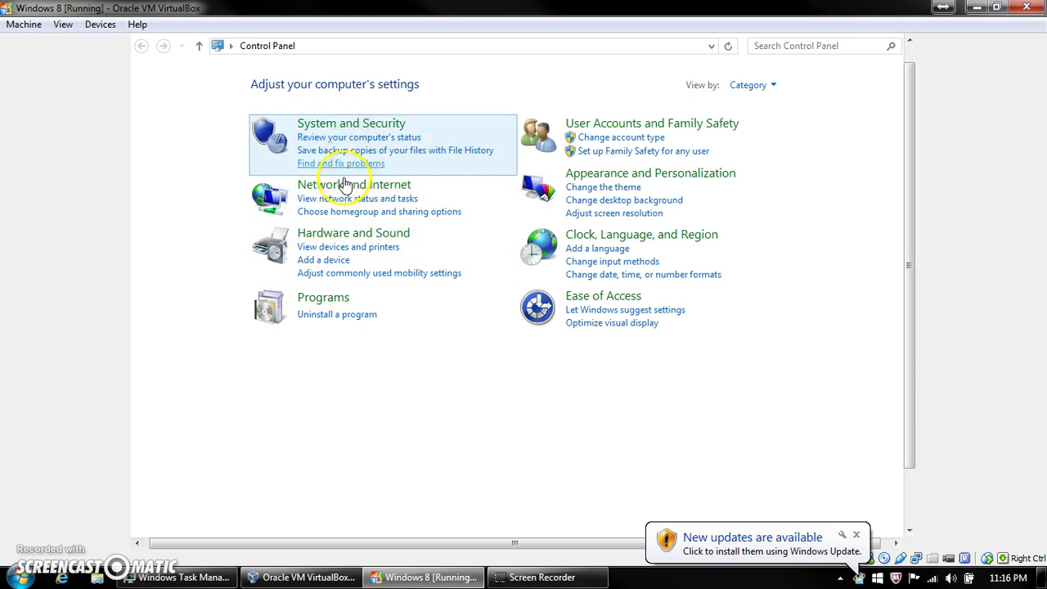
left_click(342, 119)
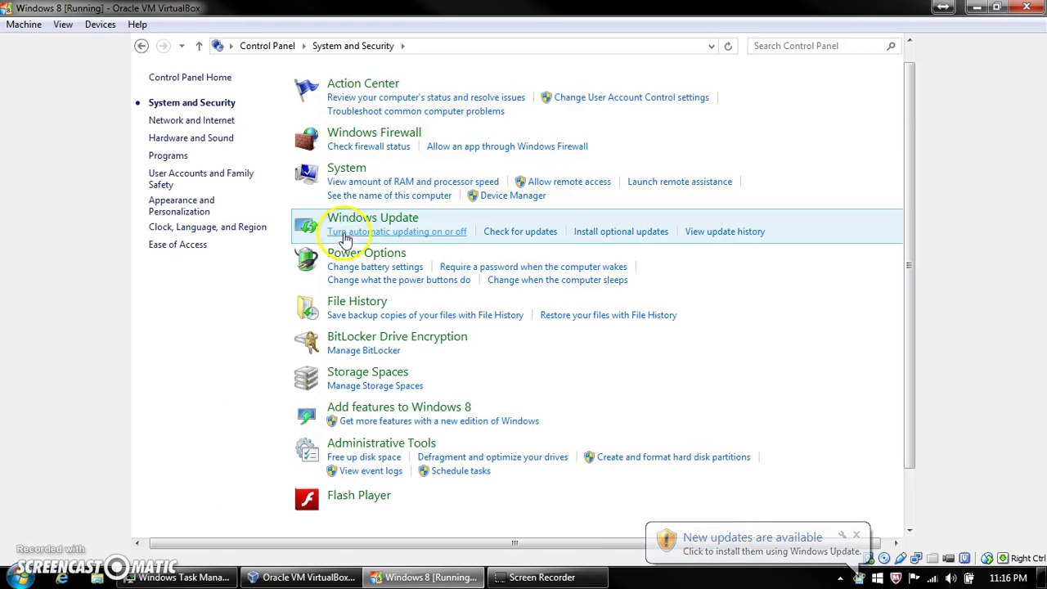
left_click(714, 551)
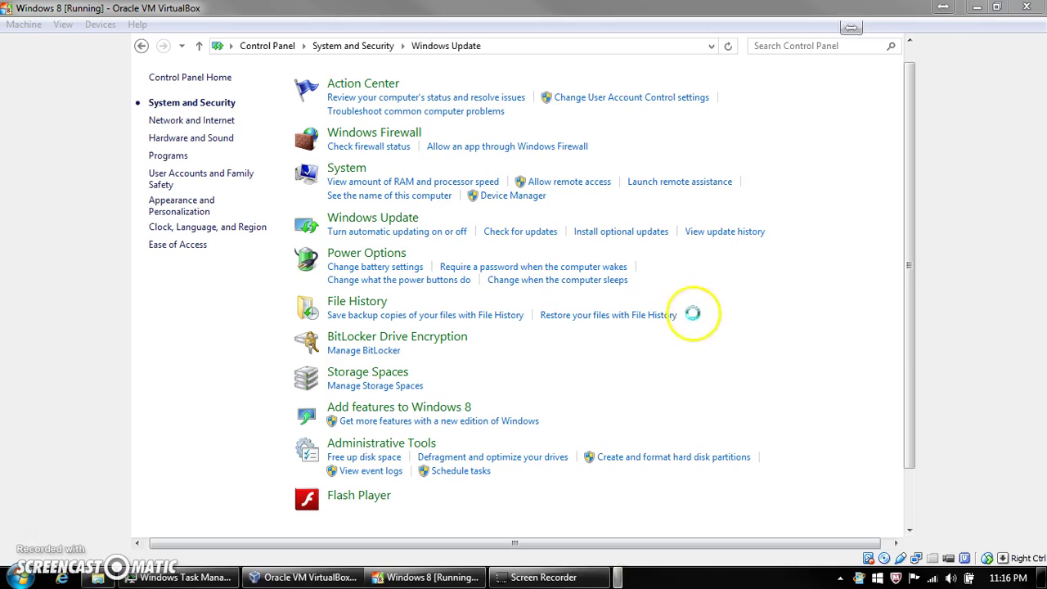
left_click(851, 204)
left_click(358, 217)
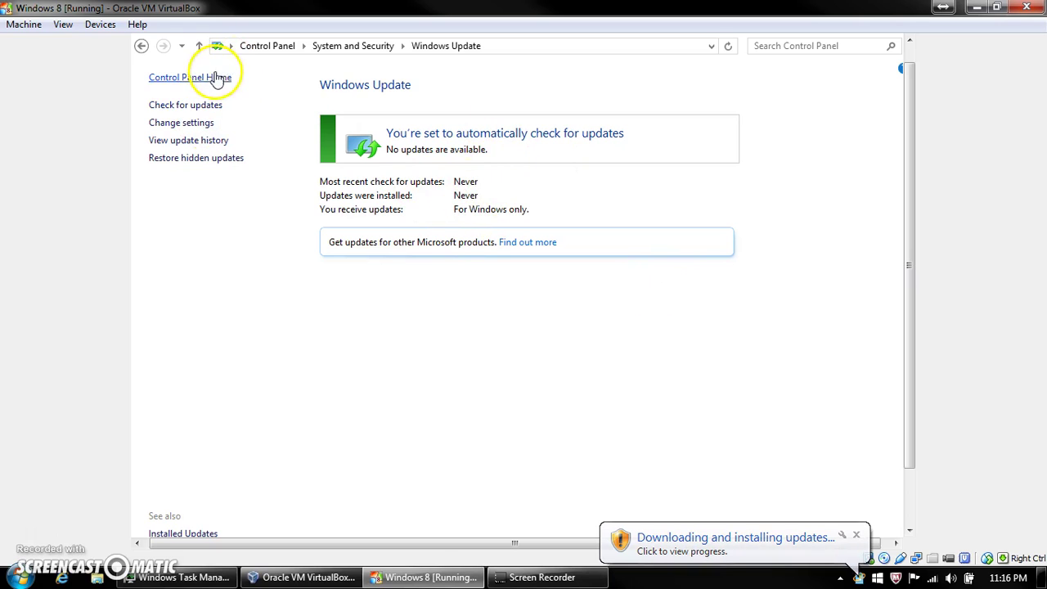
left_click(210, 106)
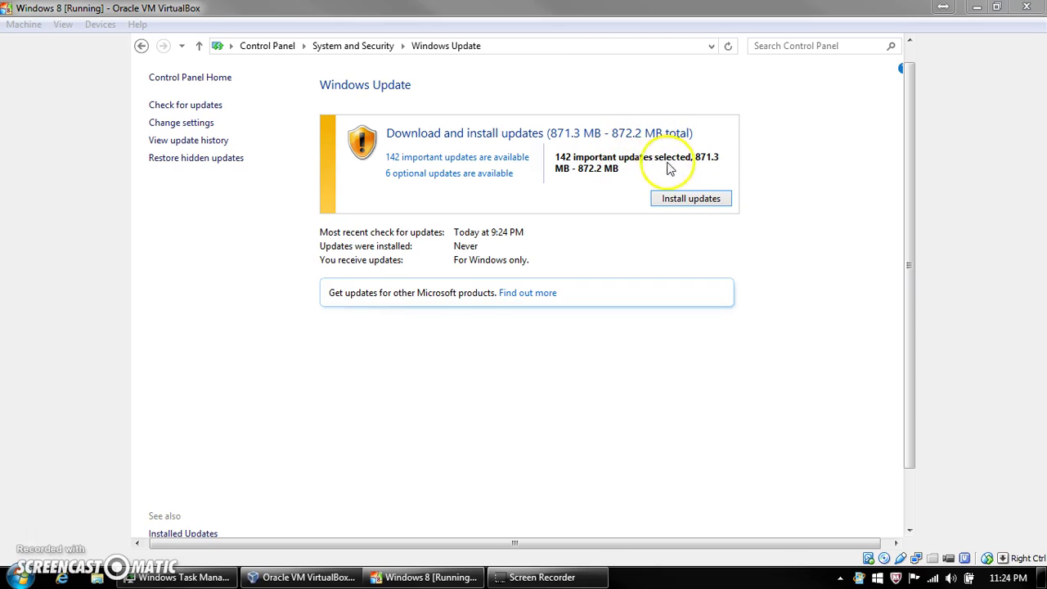
Open the list of 142 important updates and scroll through it
left_click(446, 158)
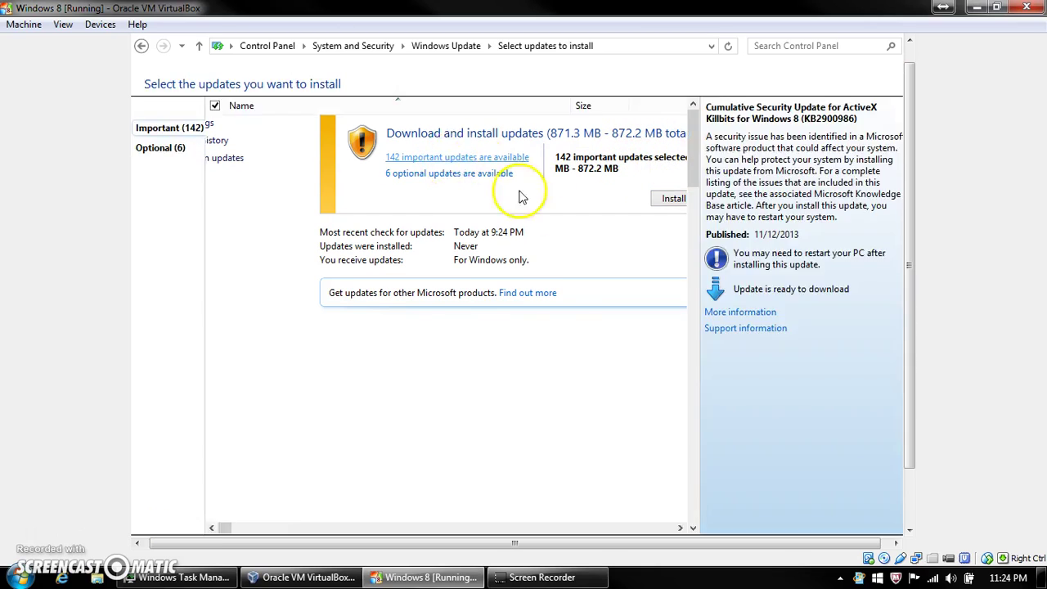
scroll(679, 234, "down", 8)
scroll(635, 316, "down", 7)
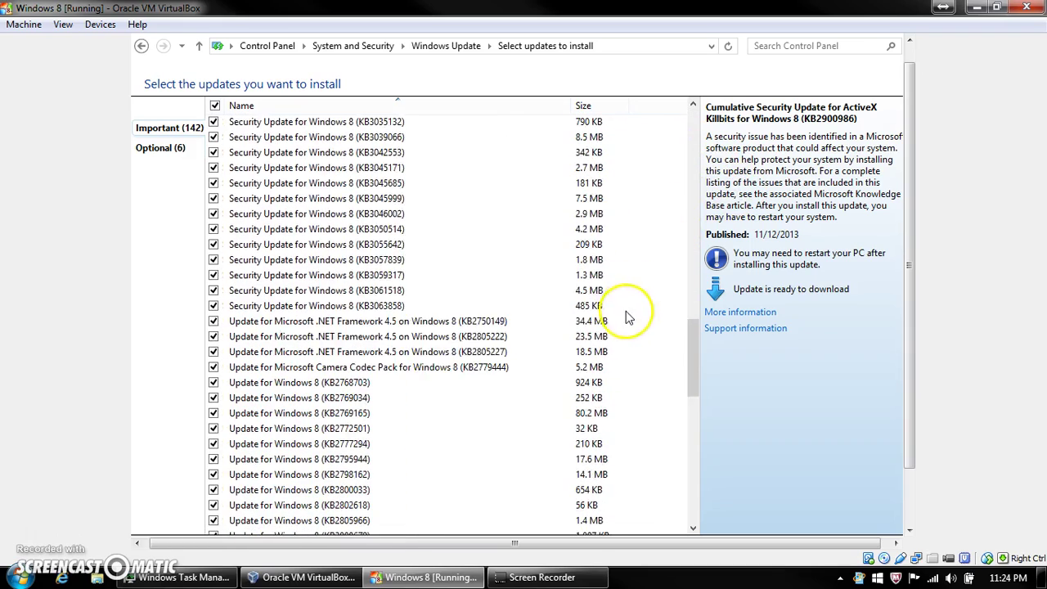
scroll(627, 334, "down", 7)
scroll(621, 335, "down", 5)
scroll(613, 350, "up", 10)
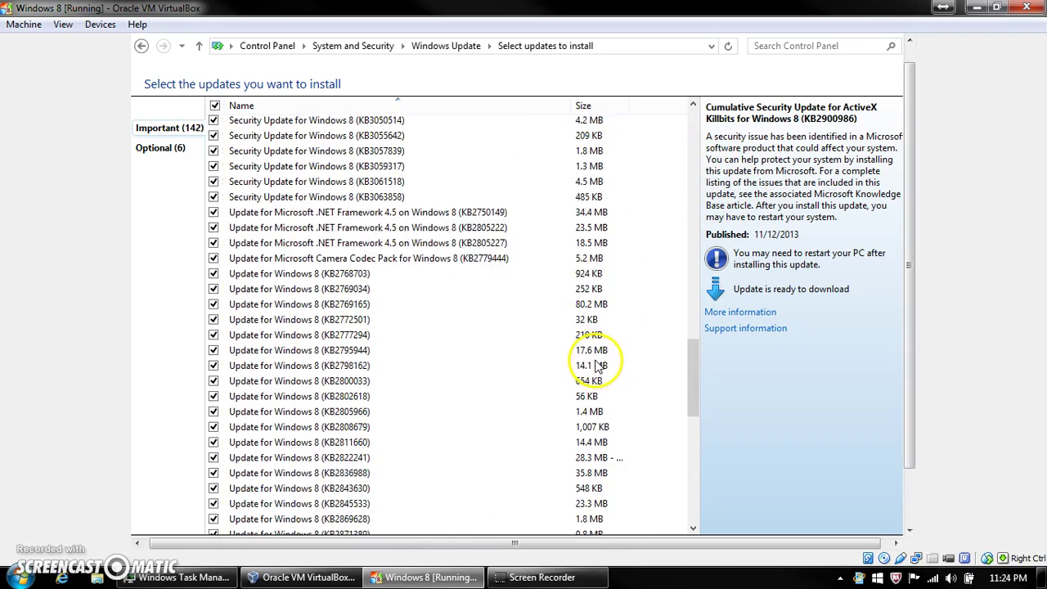
scroll(613, 351, "up", 7)
scroll(630, 339, "down", 7)
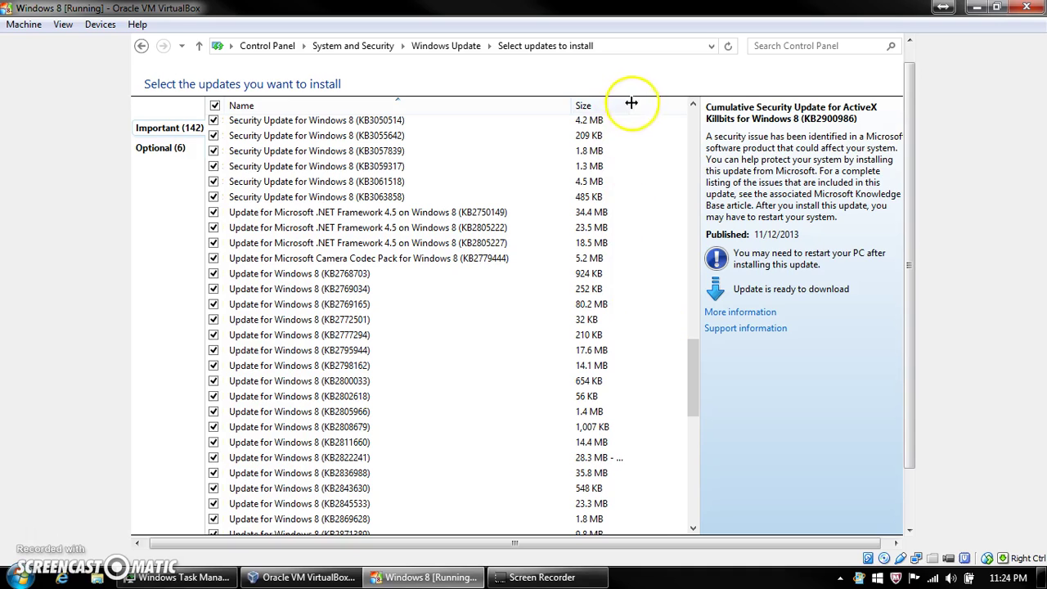
left_click_drag(630, 104, 685, 108)
scroll(654, 347, "down", 2)
scroll(654, 348, "up", 1)
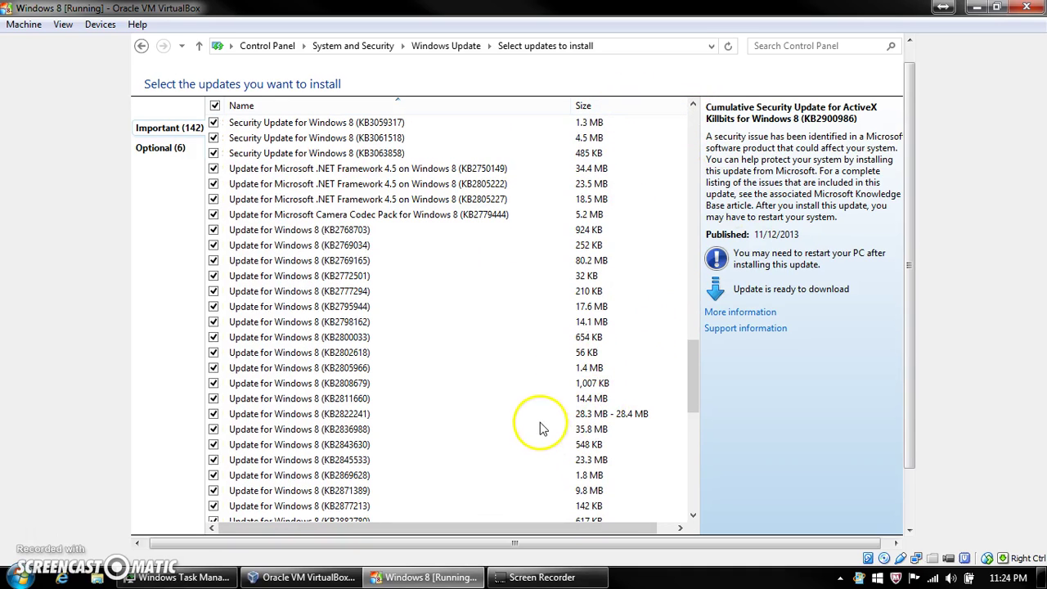
Inspect update KB2822241's details, then show the six unchecked optional updates
left_click(540, 415)
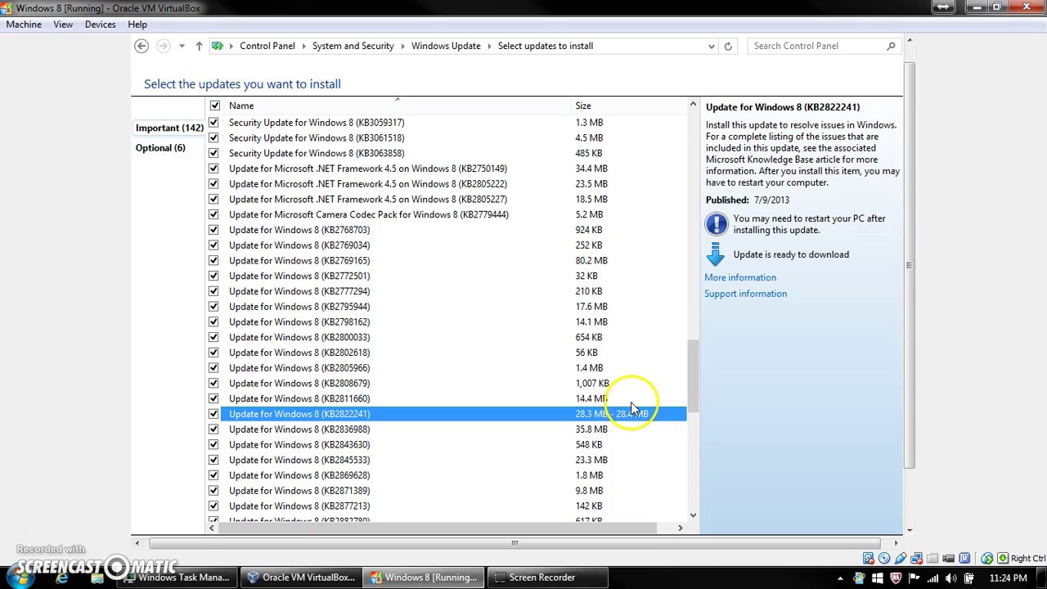
scroll(659, 376, "up", 5)
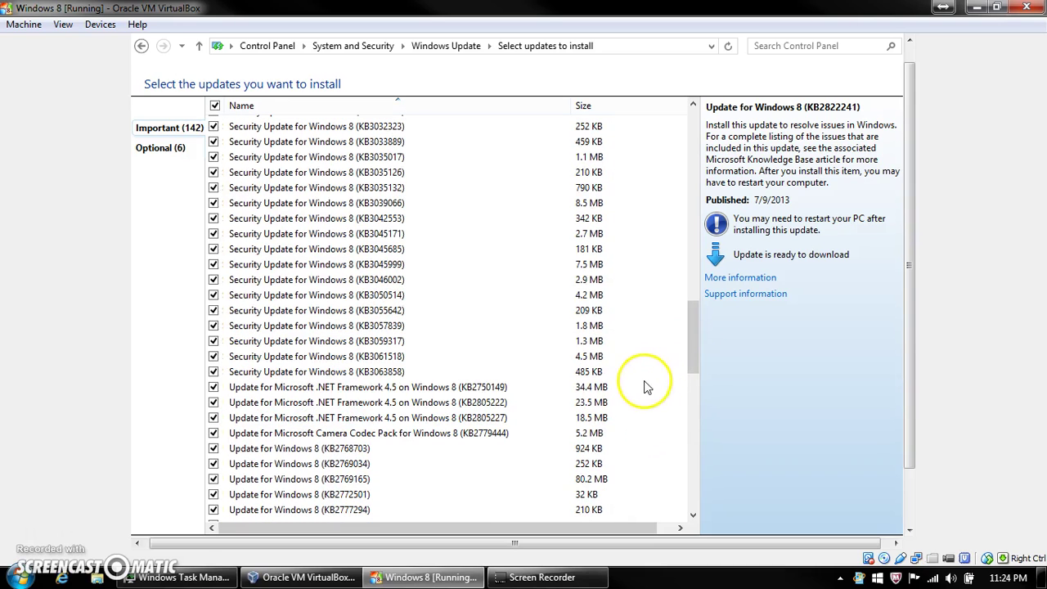
scroll(616, 420, "up", 5)
scroll(616, 420, "up", 5)
scroll(616, 420, "up", 3)
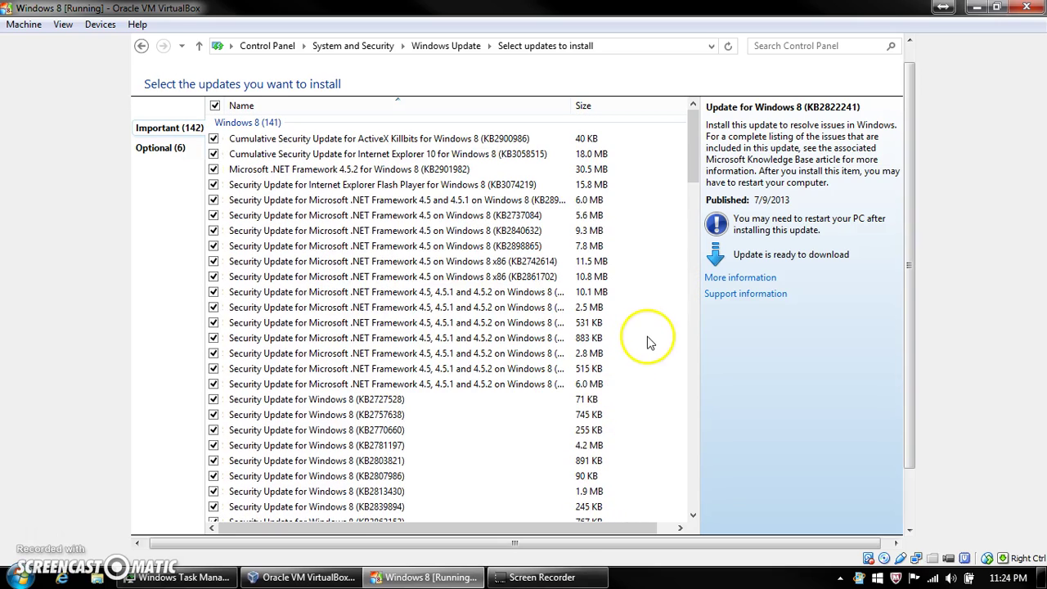
scroll(648, 328, "down", 7)
scroll(648, 326, "down", 8)
scroll(649, 328, "down", 7)
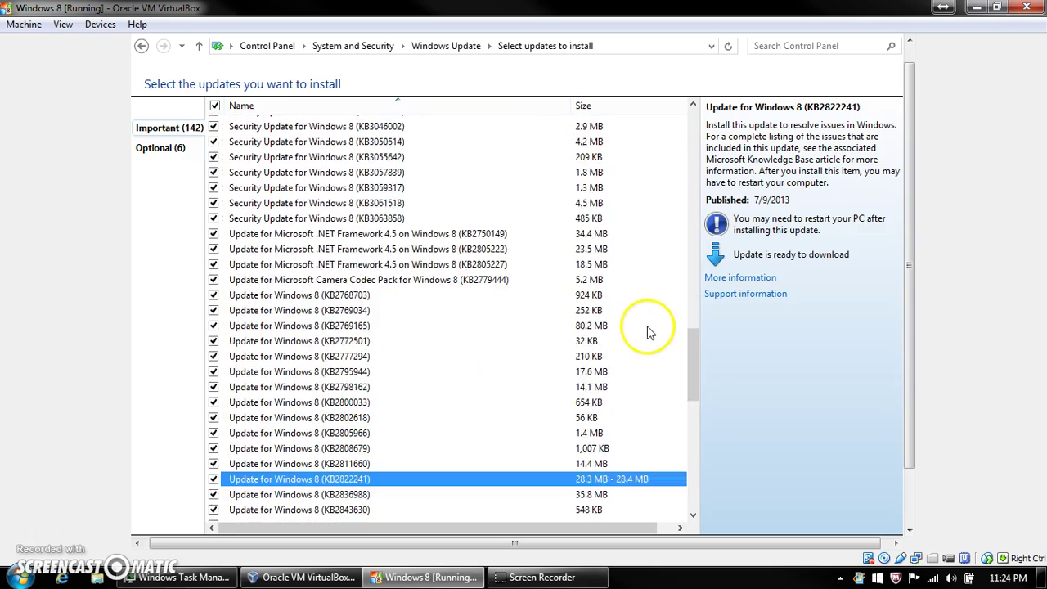
scroll(648, 332, "down", 6)
scroll(649, 335, "down", 7)
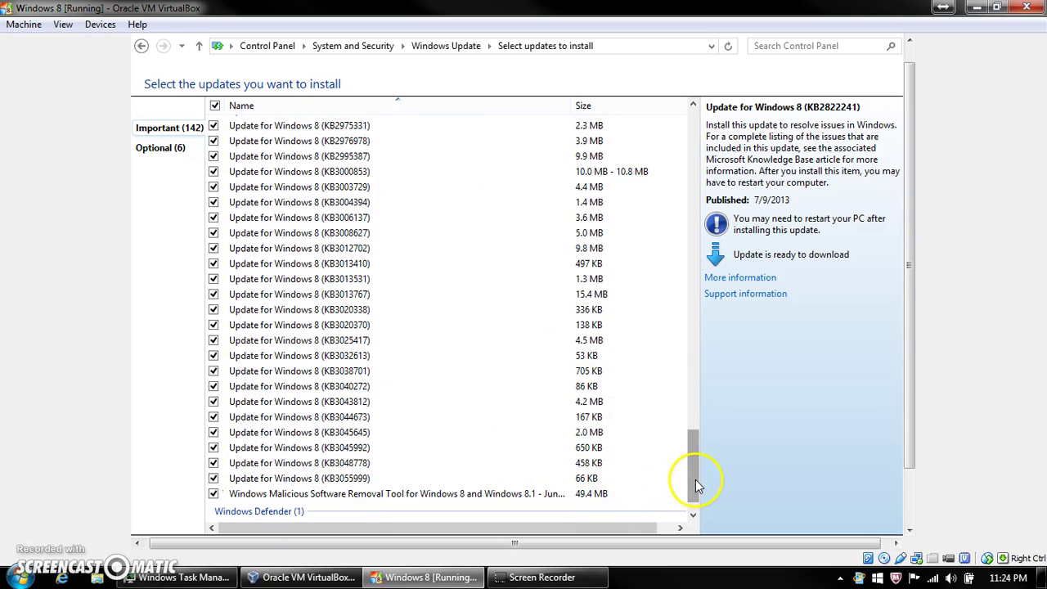
mouse_move(696, 482)
left_mouse_down()
mouse_move(718, 343)
mouse_move(696, 276)
mouse_move(690, 117)
left_mouse_up()
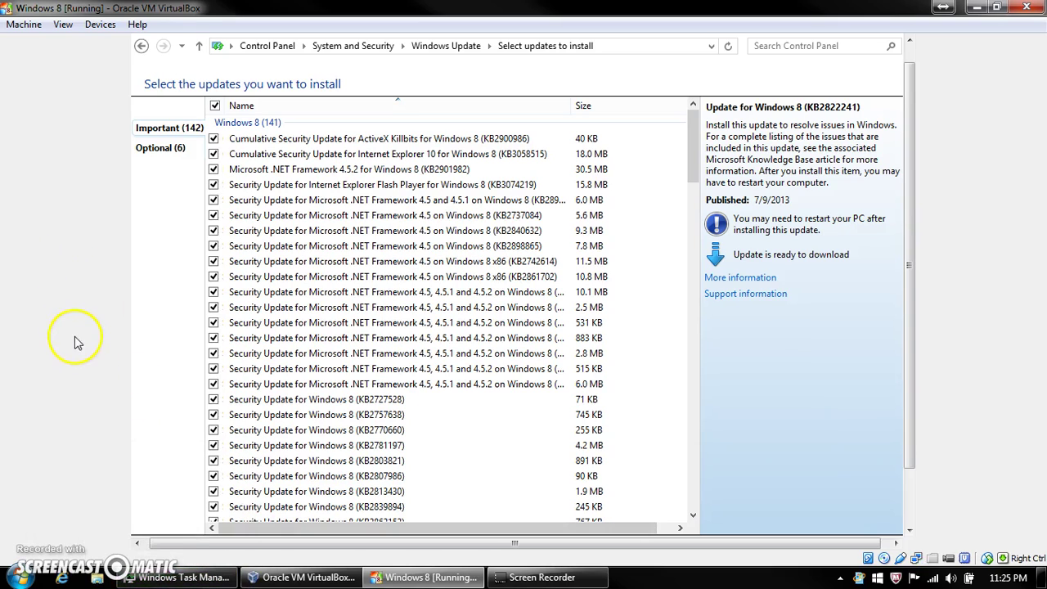
left_click(161, 147)
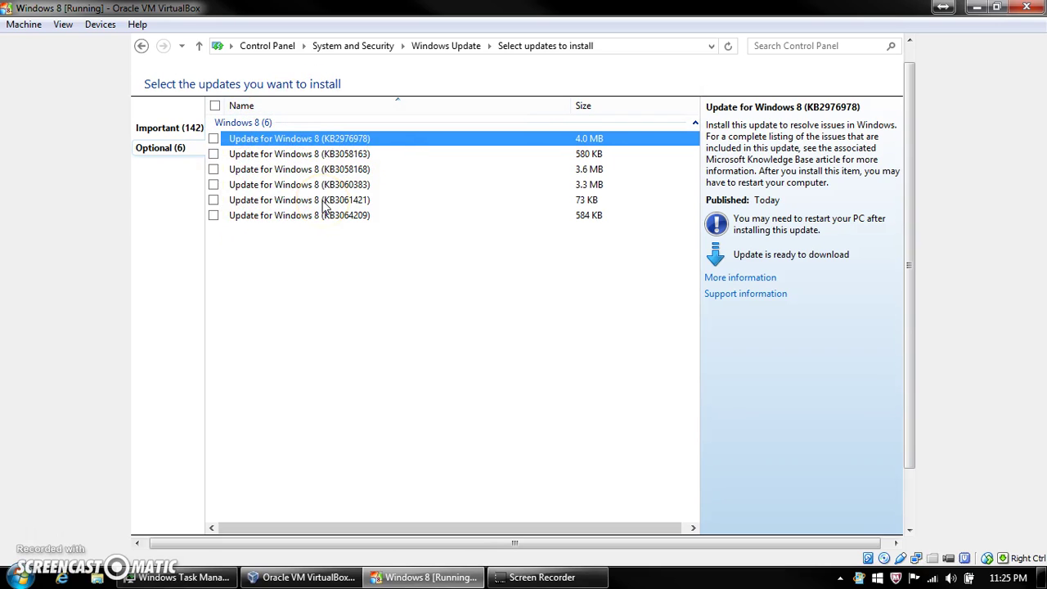
left_click(235, 272)
left_click(286, 222)
left_click(170, 128)
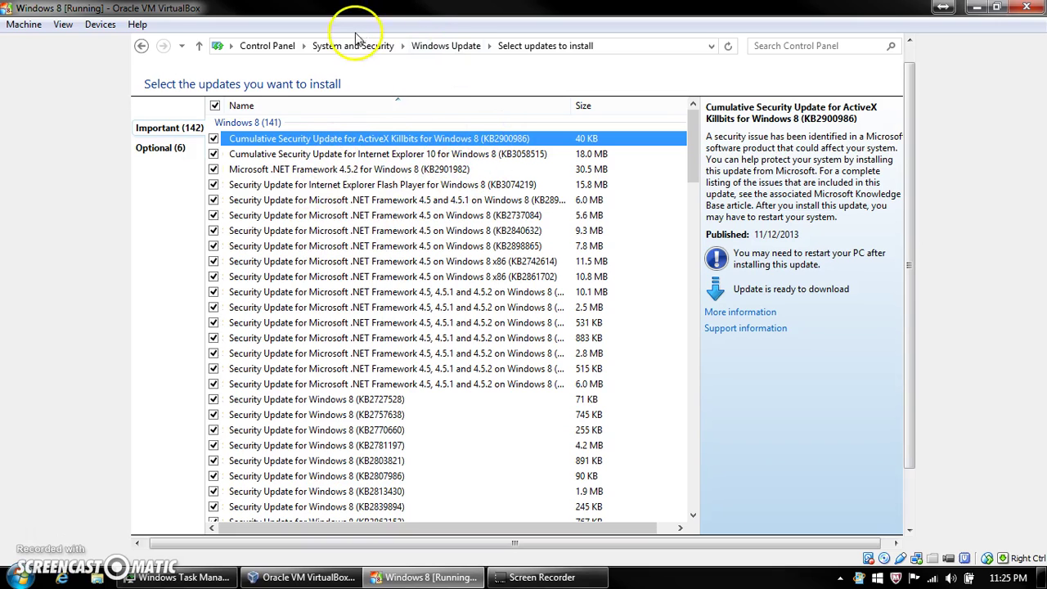
left_click(157, 148)
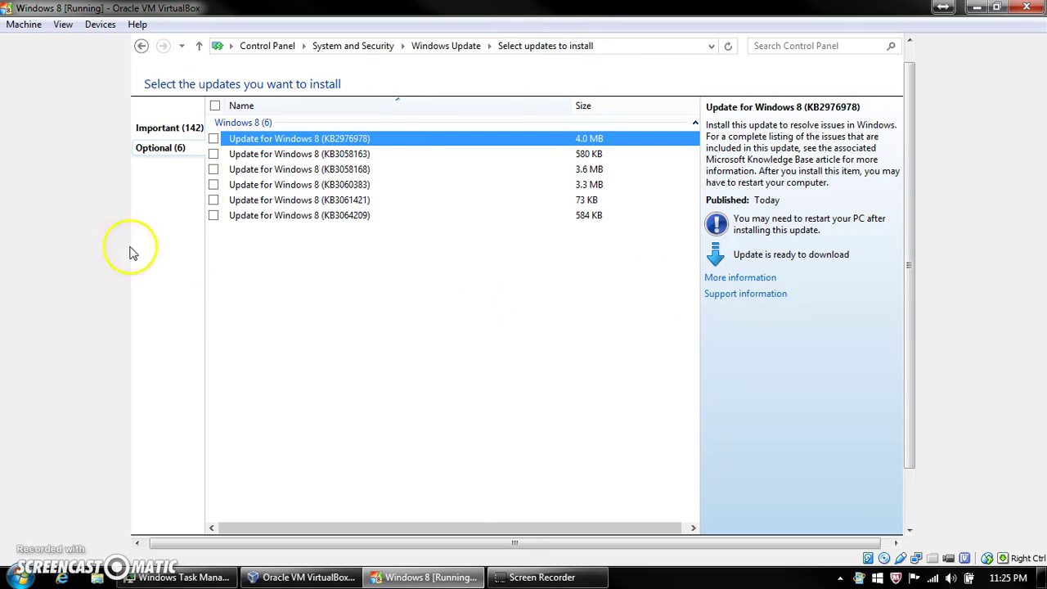
left_click(808, 304)
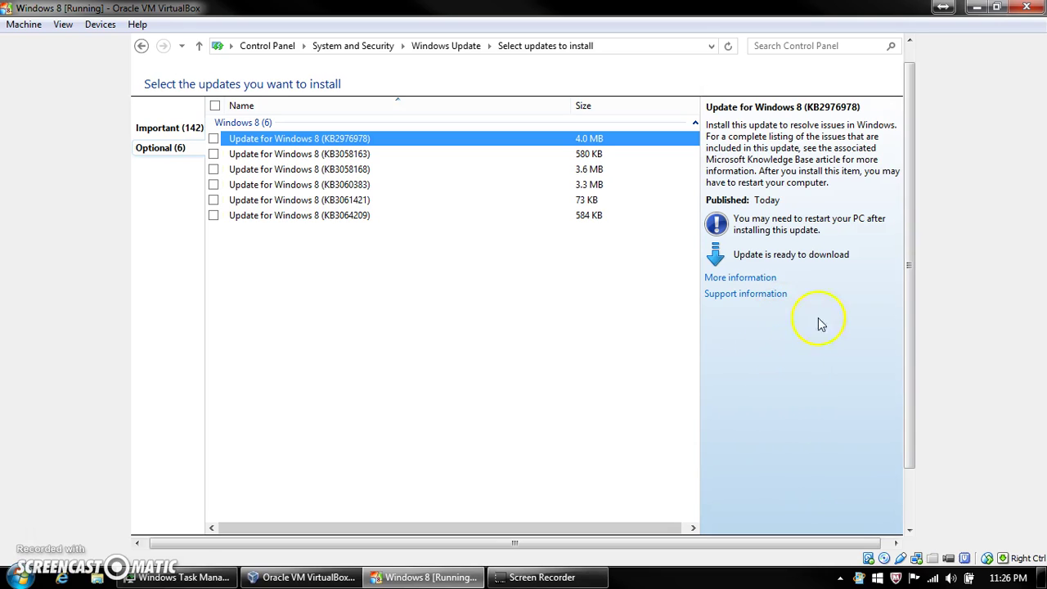
left_click_drag(910, 246, 914, 292)
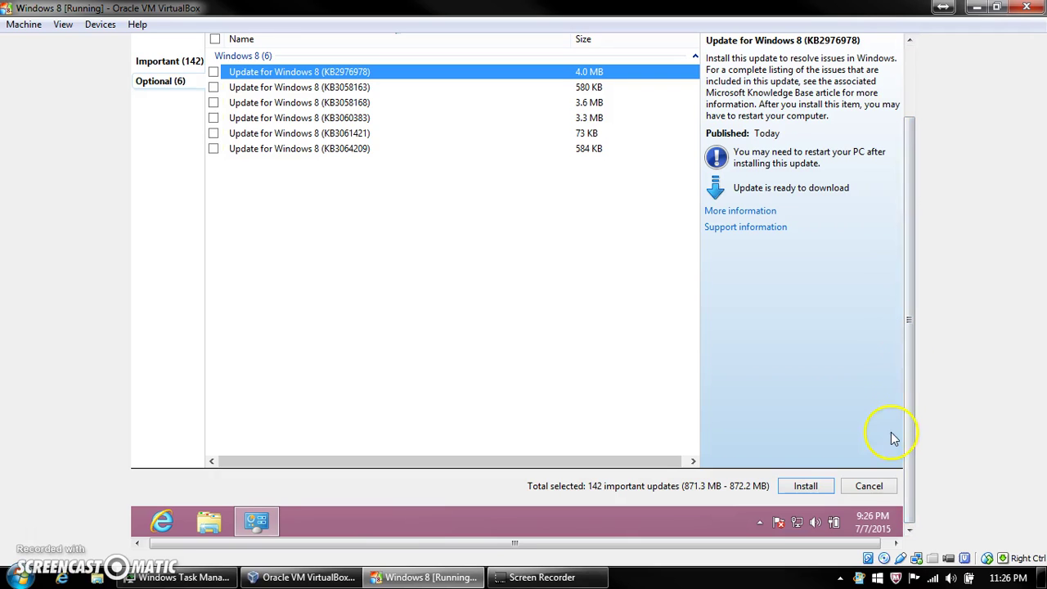
mouse_move(906, 534)
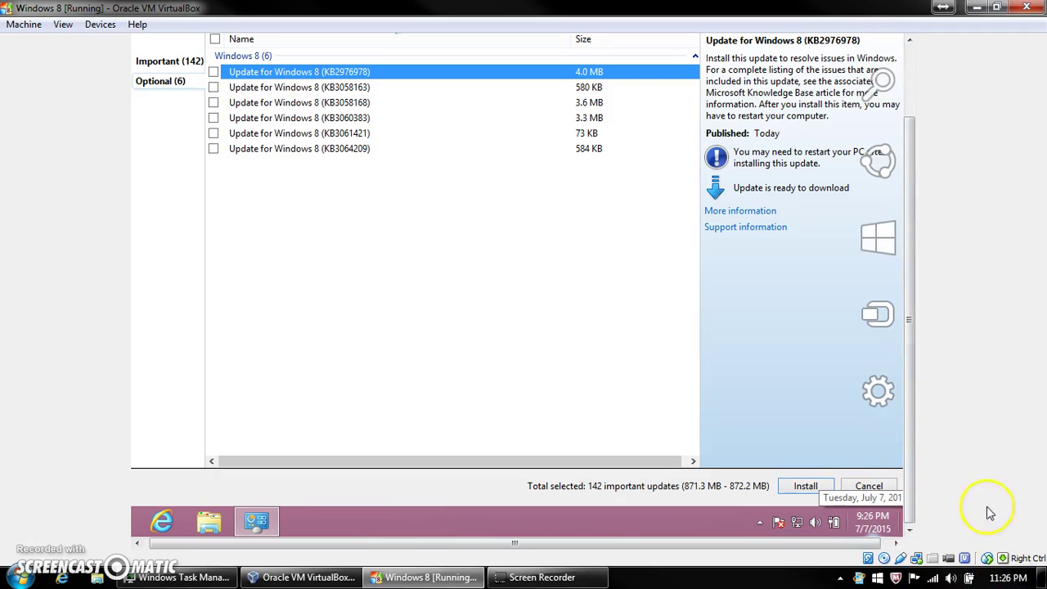
Return to the Important (142) list, check the selected total, and close the selection window
left_click_drag(914, 464, 896, 377)
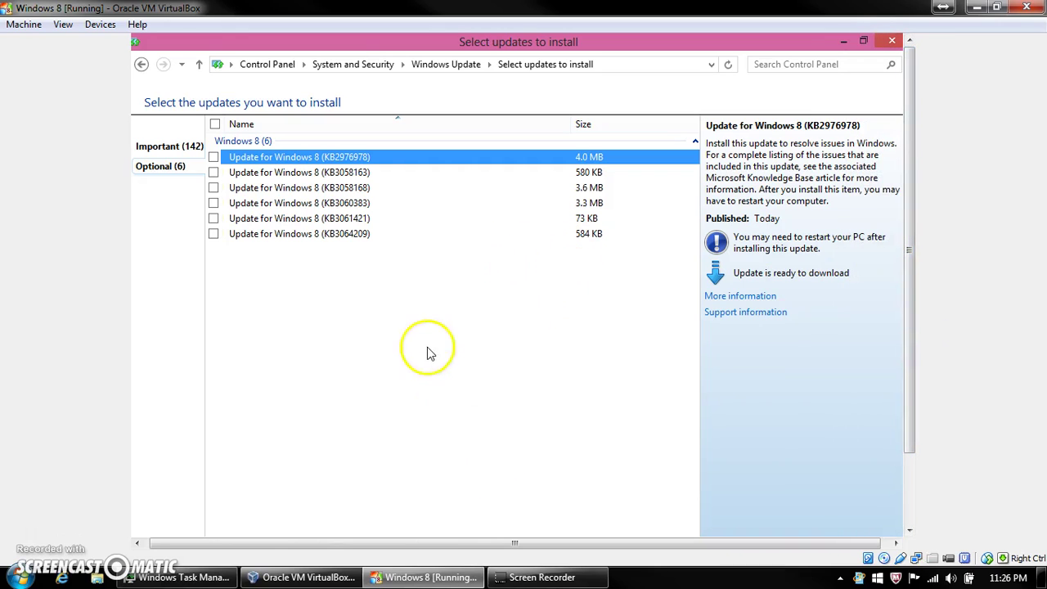
left_click(169, 147)
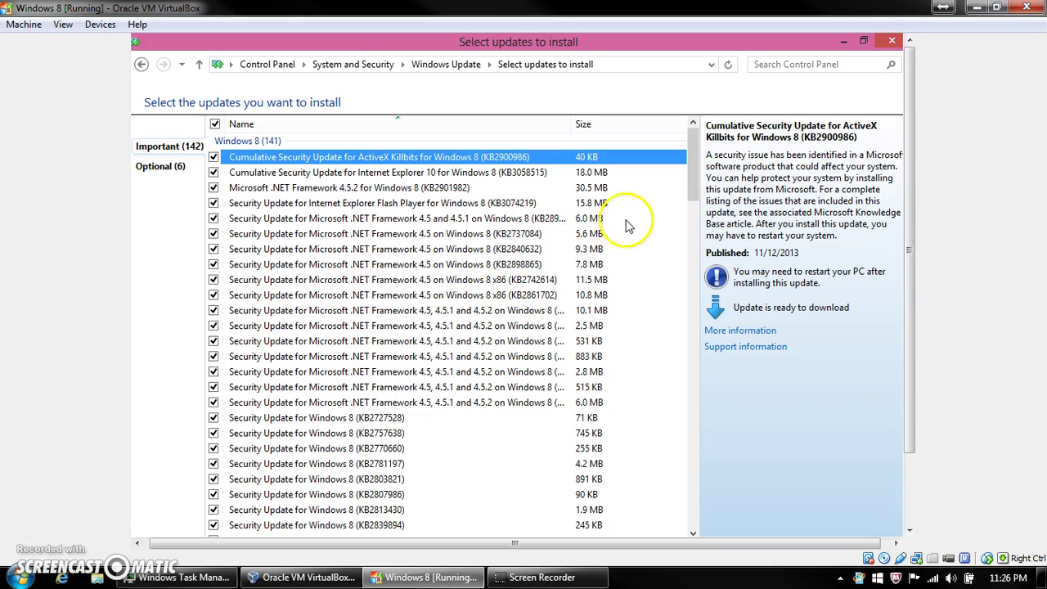
left_click_drag(908, 278, 903, 349)
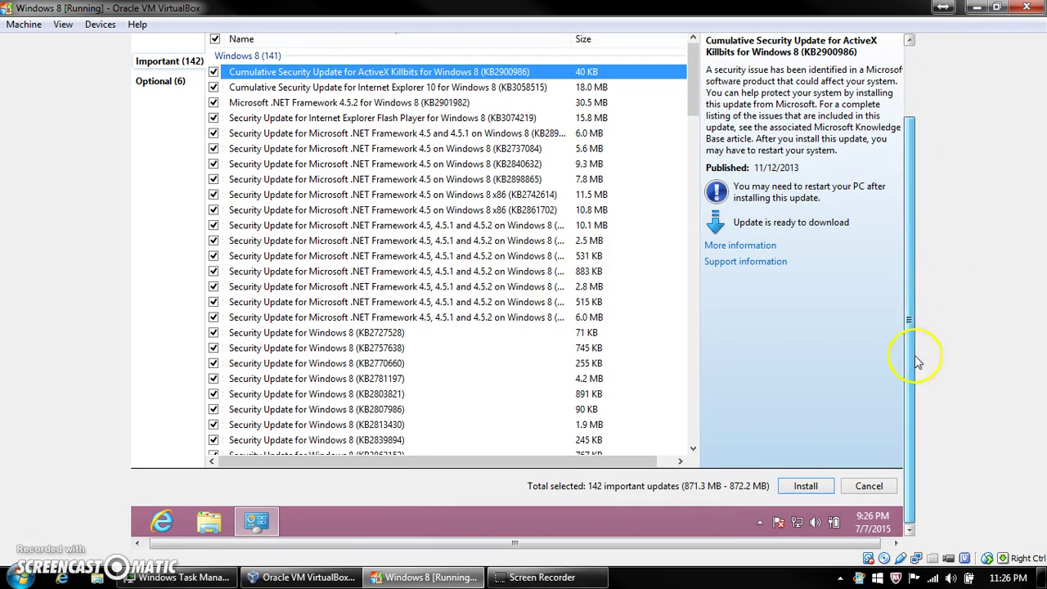
mouse_move(907, 334)
left_mouse_down()
mouse_move(928, 257)
mouse_move(928, 335)
left_mouse_up()
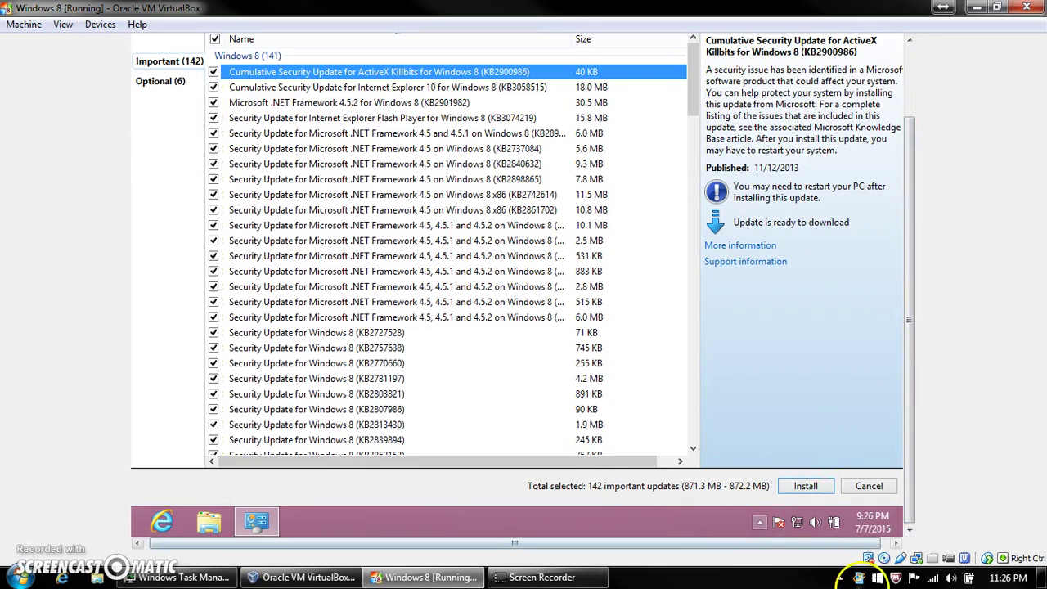
left_click_drag(918, 428, 930, 349)
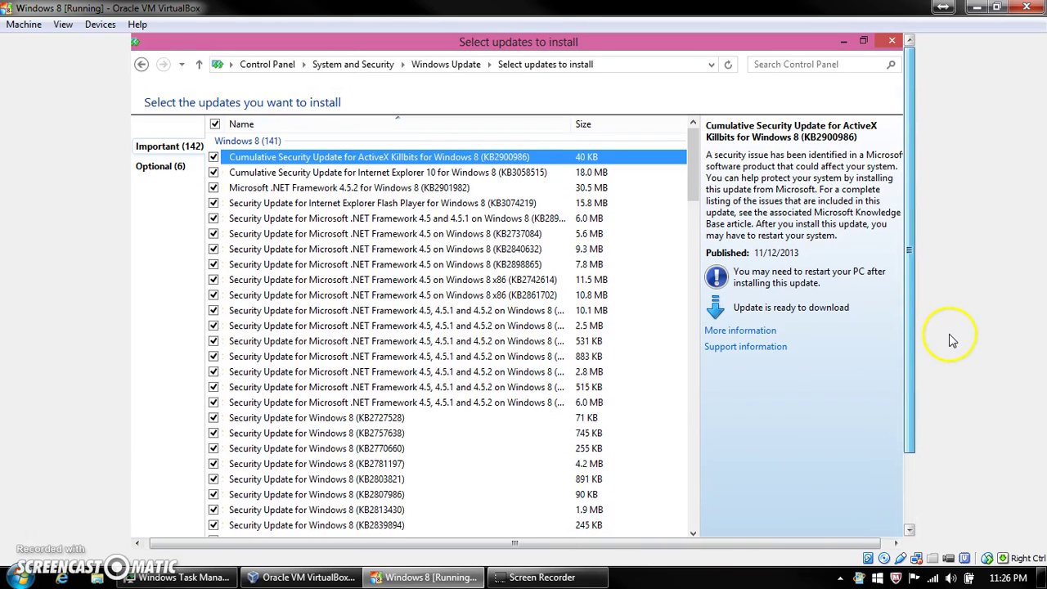
left_click(892, 43)
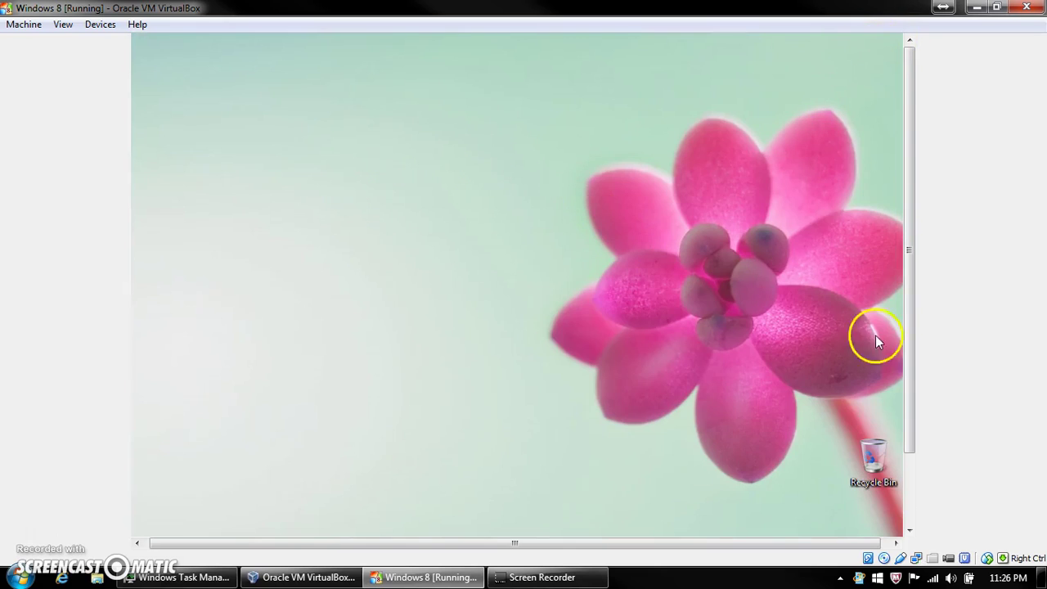
left_click_drag(909, 379, 906, 449)
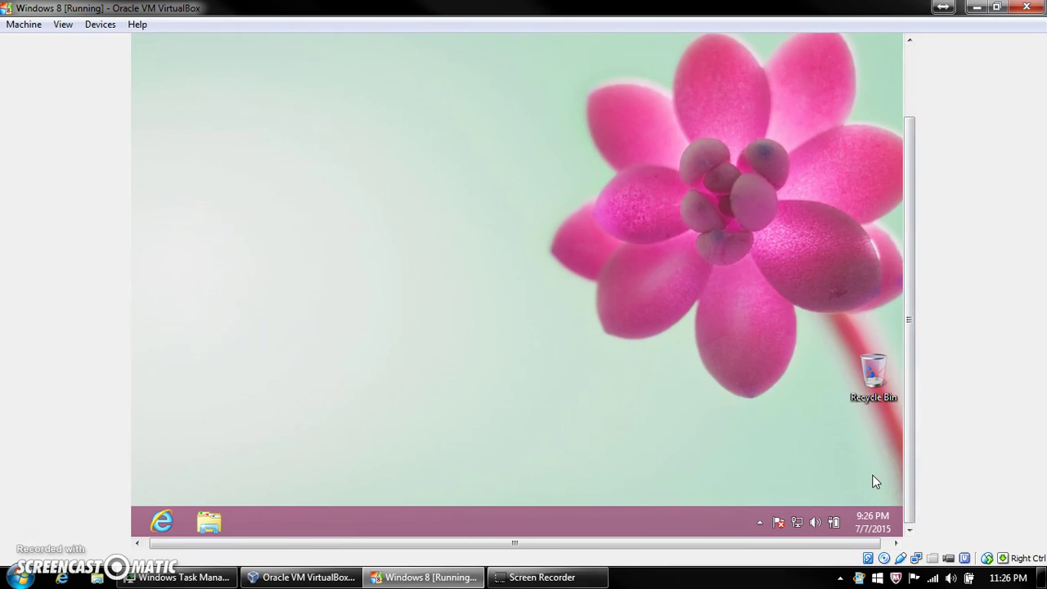
left_click(131, 540)
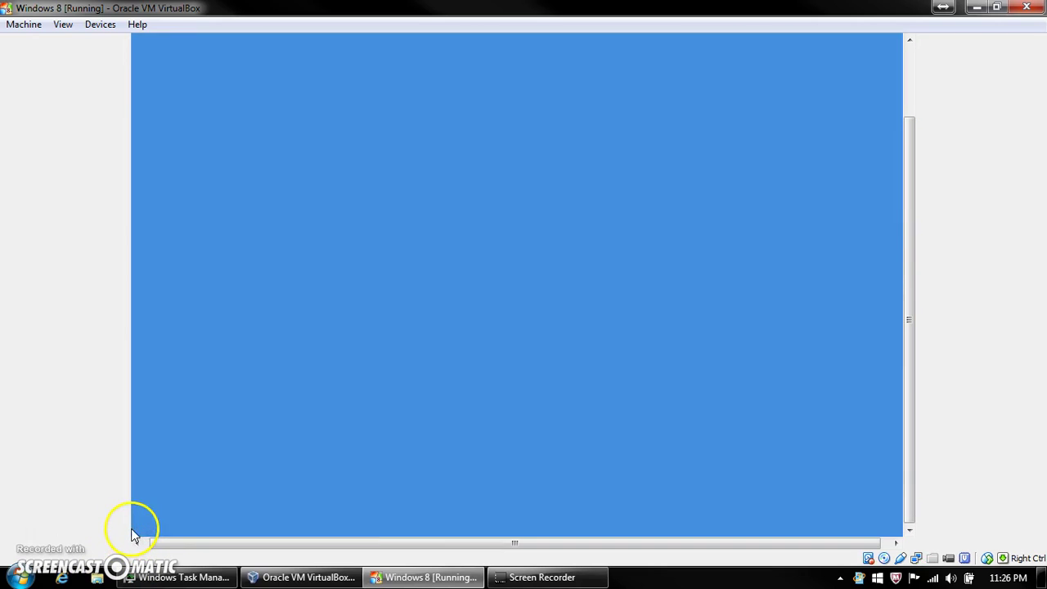
type("se")
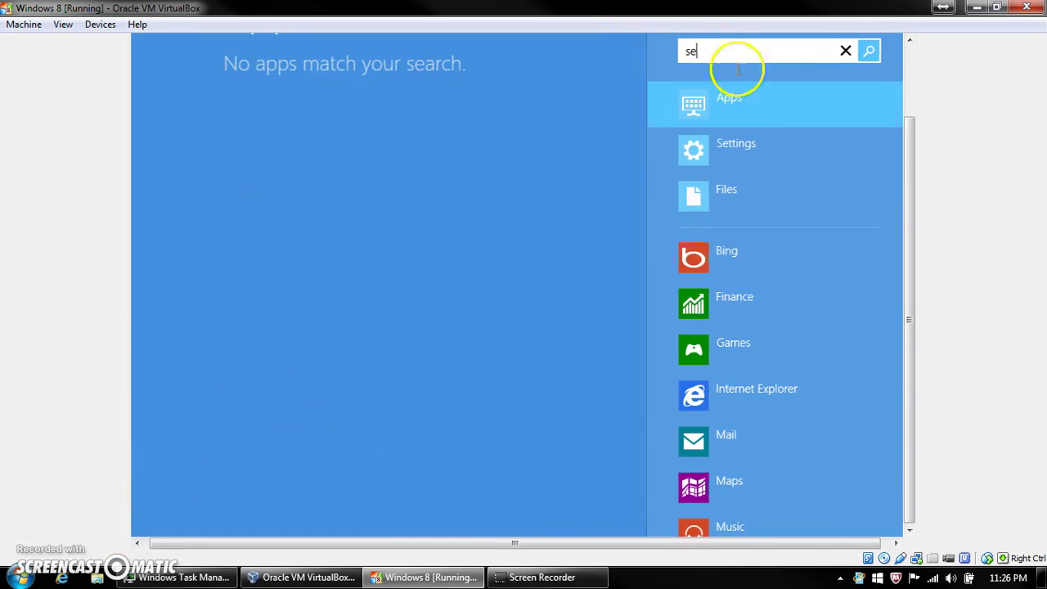
left_click(751, 147)
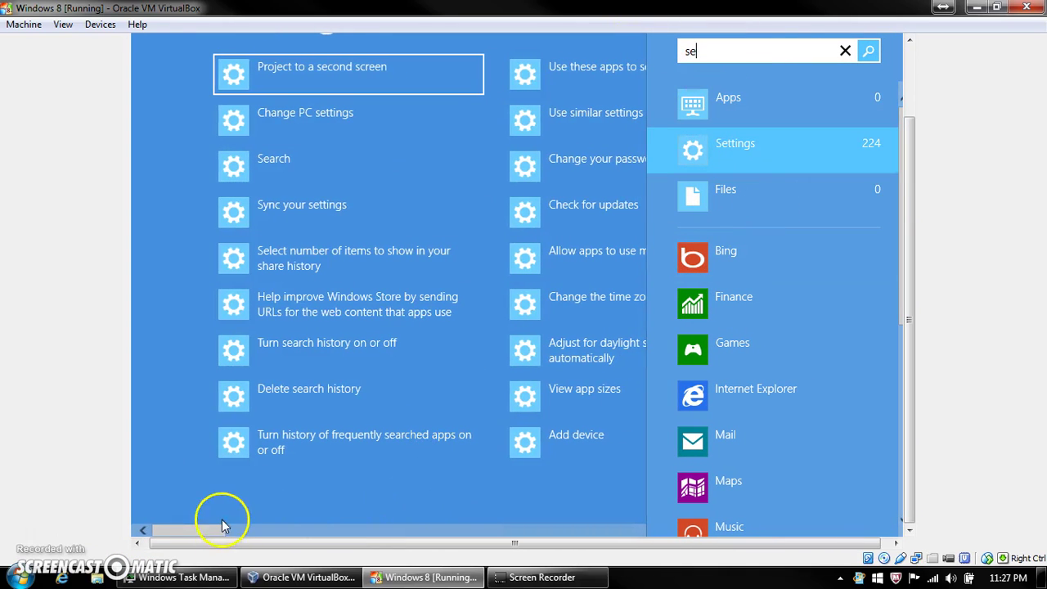
mouse_move(205, 529)
left_mouse_down()
mouse_move(437, 542)
mouse_move(519, 491)
mouse_move(650, 461)
mouse_move(720, 421)
mouse_move(874, 470)
mouse_move(715, 420)
mouse_move(240, 526)
mouse_move(226, 496)
mouse_move(151, 514)
left_mouse_up()
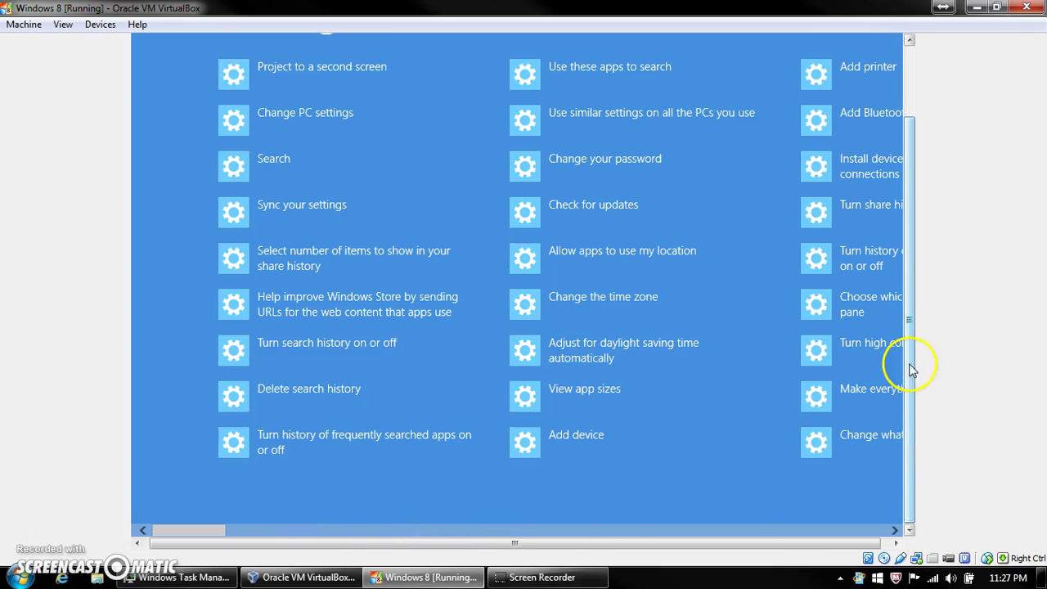
left_click_drag(217, 535, 413, 542)
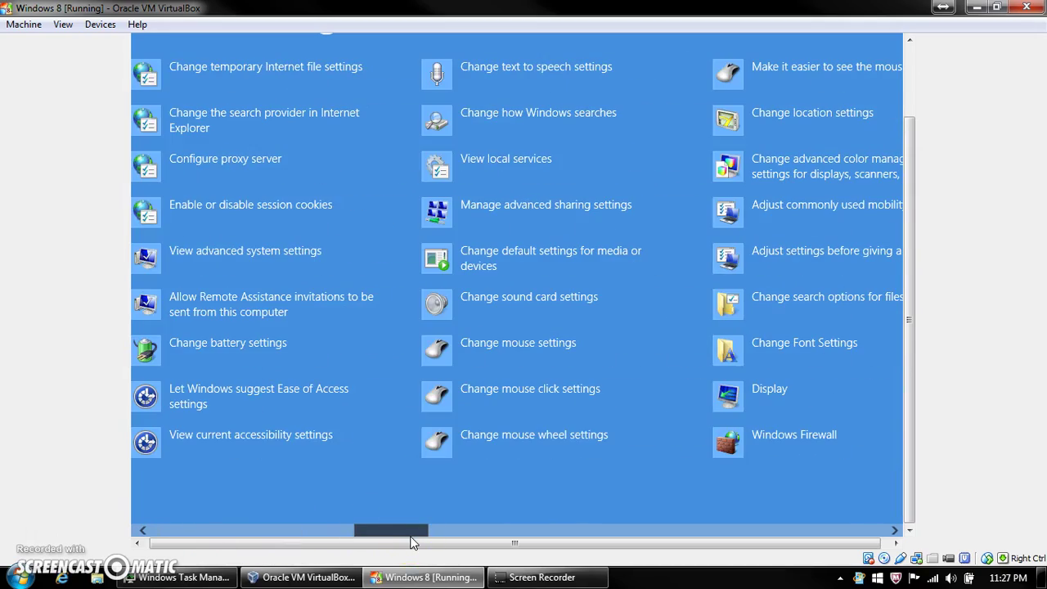
left_click_drag(414, 543, 211, 533)
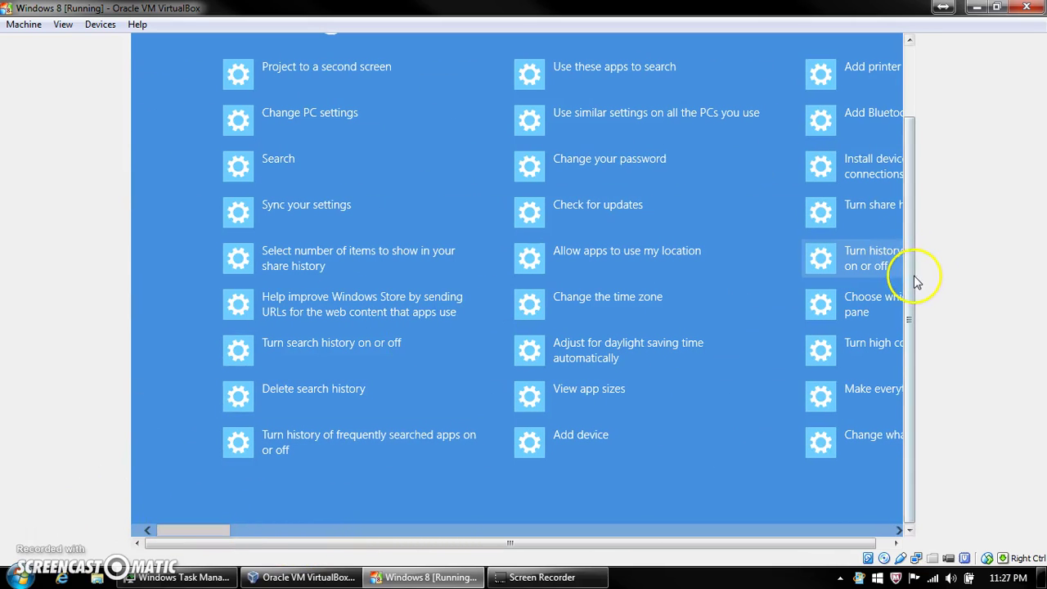
key("Escape")
left_click(262, 425)
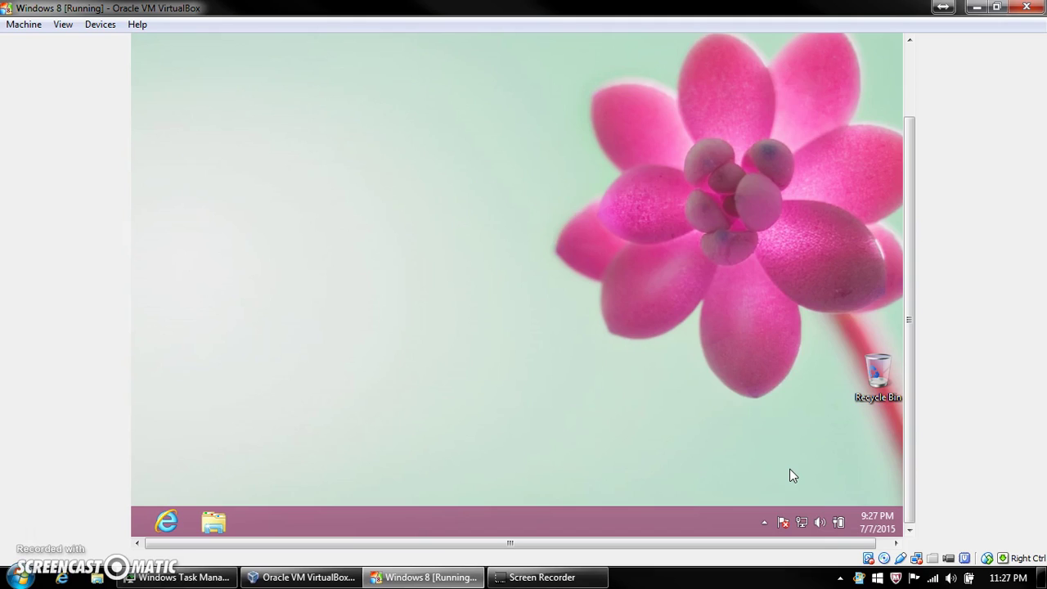
left_click(790, 430)
left_click(783, 524)
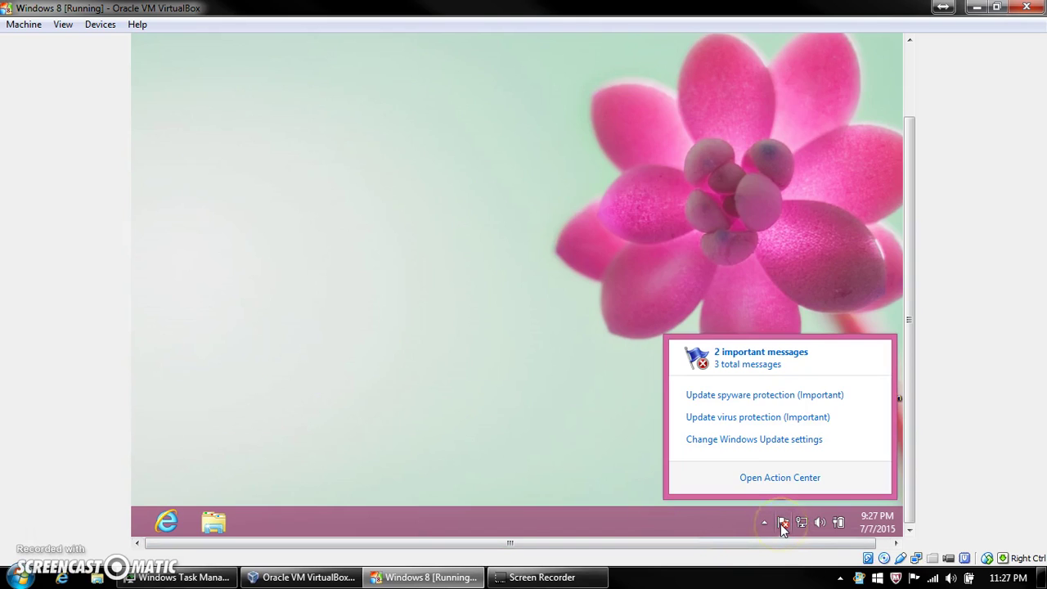
left_click(600, 355)
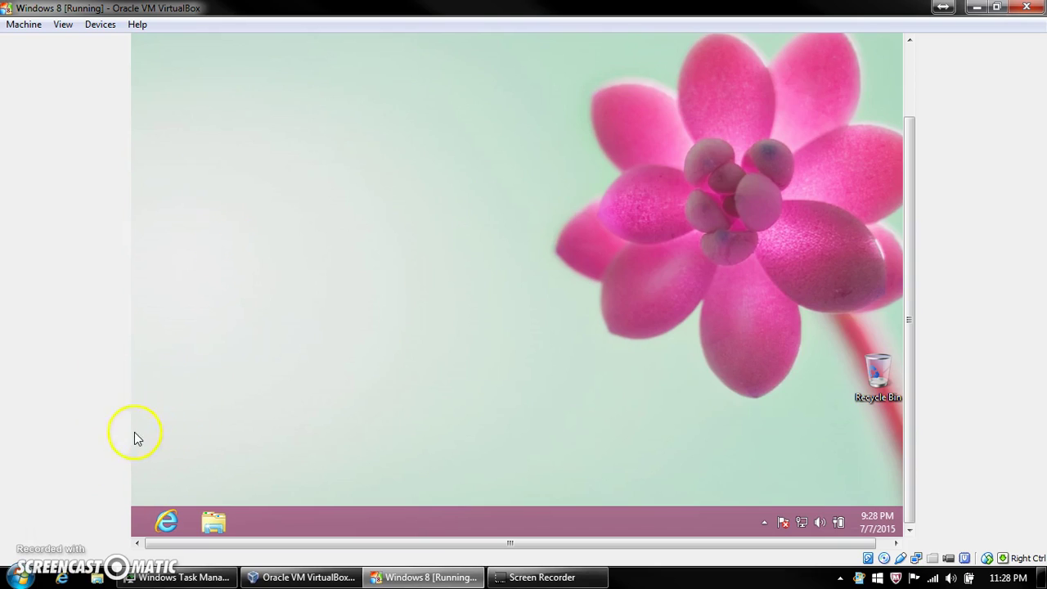
From the host tray, review update history, start installing the one important update, then close Windows Update
left_click(864, 572)
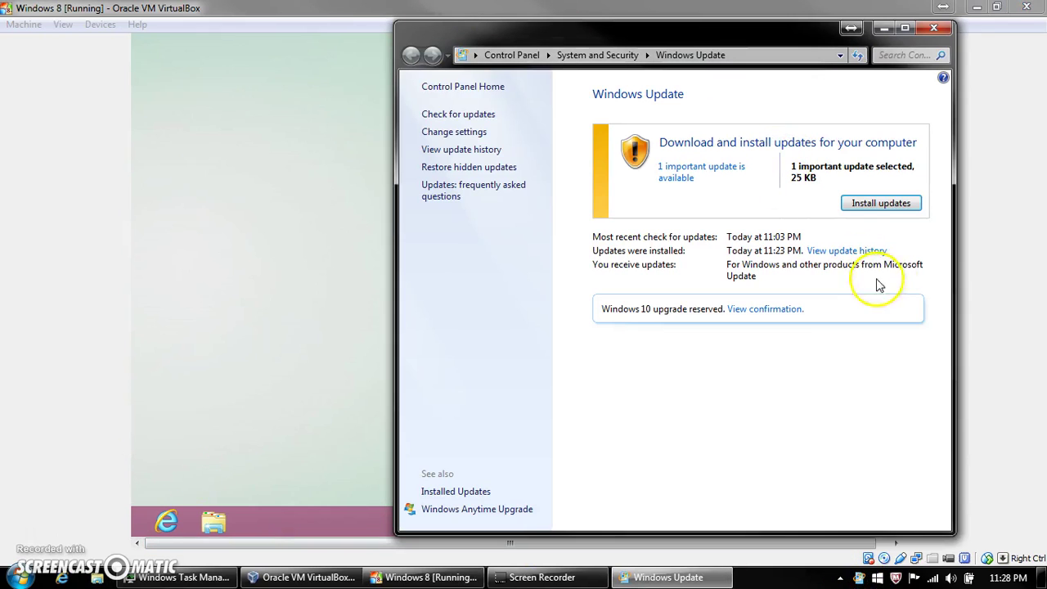
left_click(829, 253)
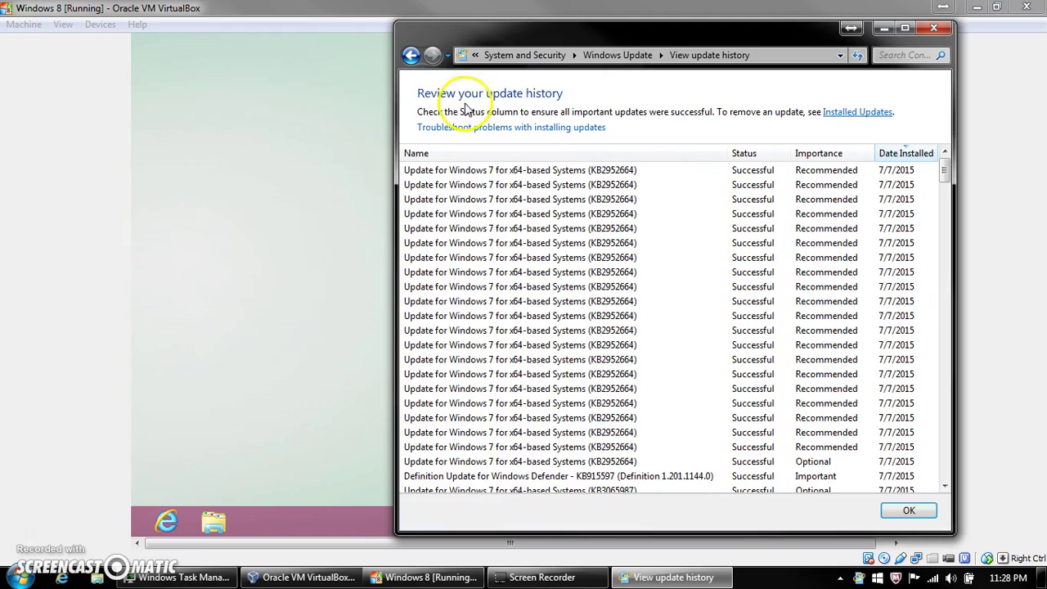
left_click(410, 55)
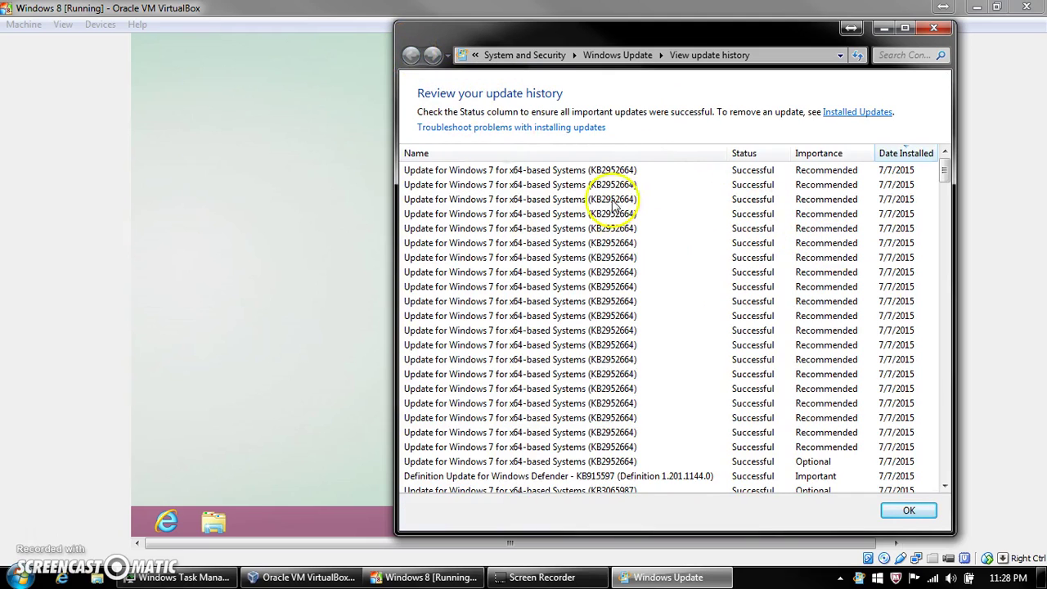
left_click(889, 207)
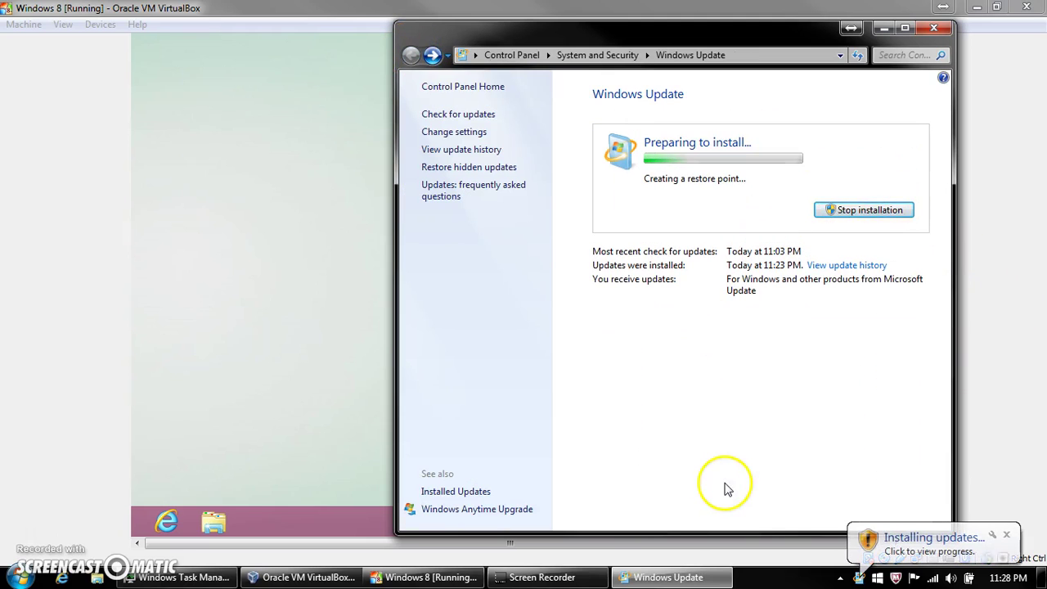
key("alt+F4")
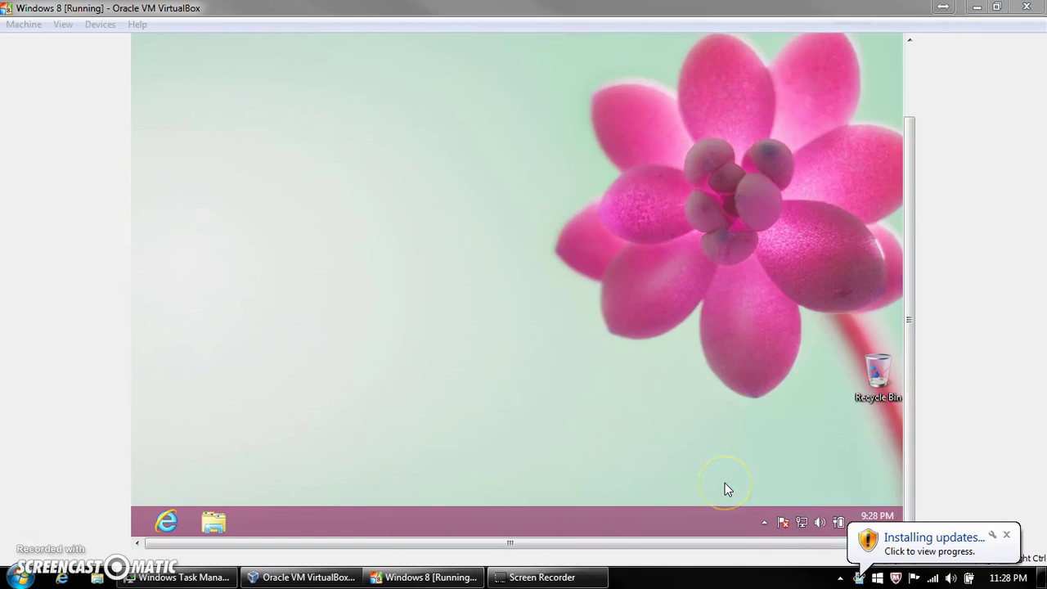